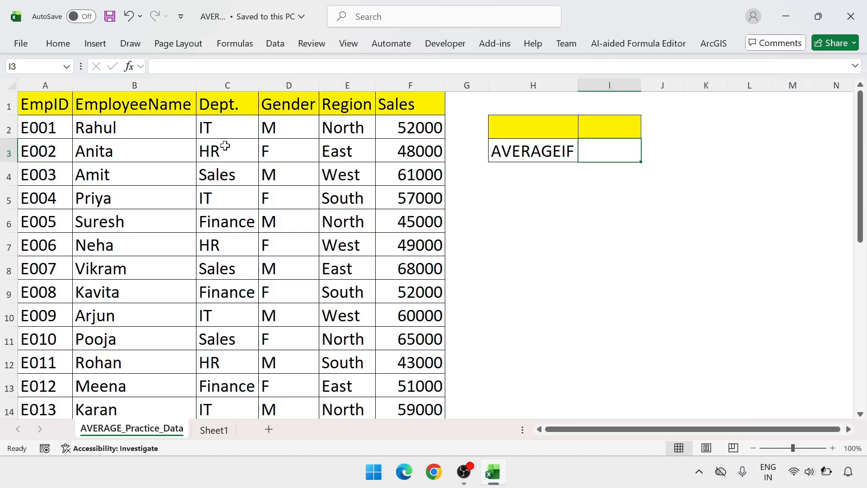
# Start an AVERAGEIF formula in cell I3 with the Dept. values C2:C26 as its range.
pyautogui.click(414, 128)
pyautogui.click(616, 148)
pyautogui.write('=')
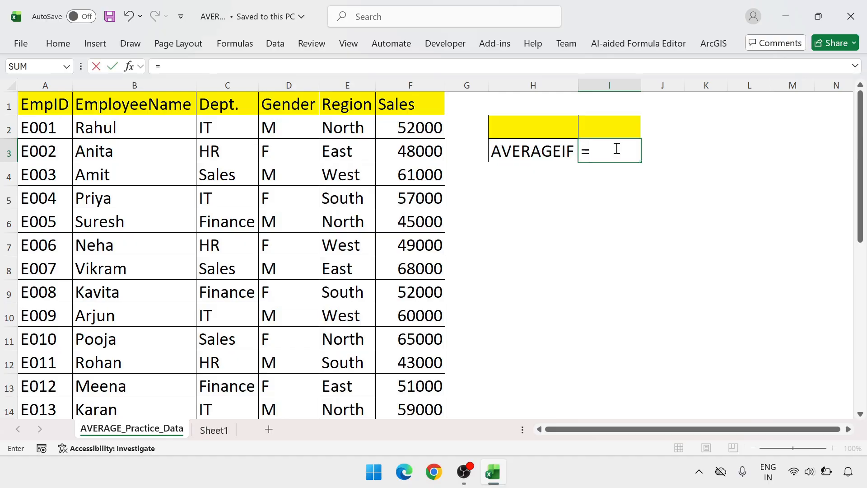
pyautogui.write('av')
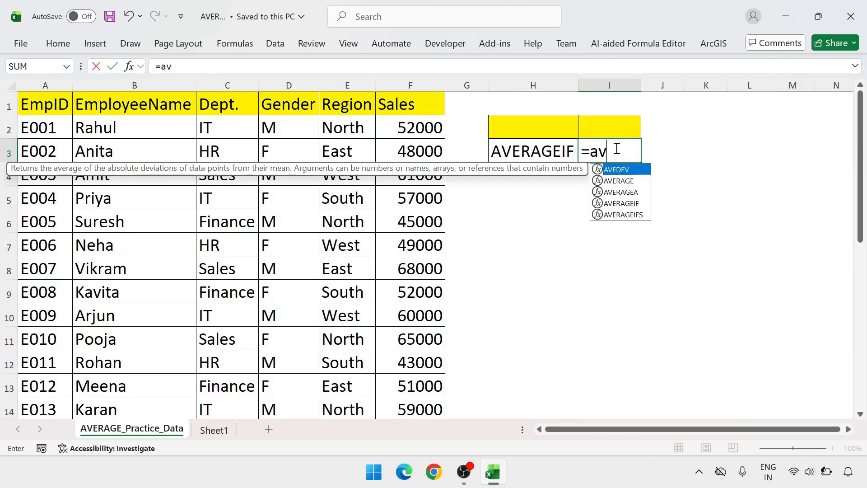
pyautogui.write('erageif')
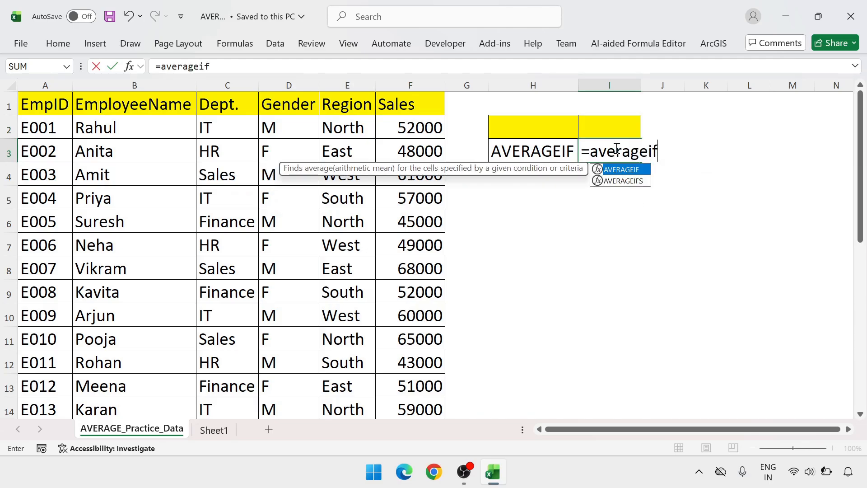
pyautogui.press('Tab')
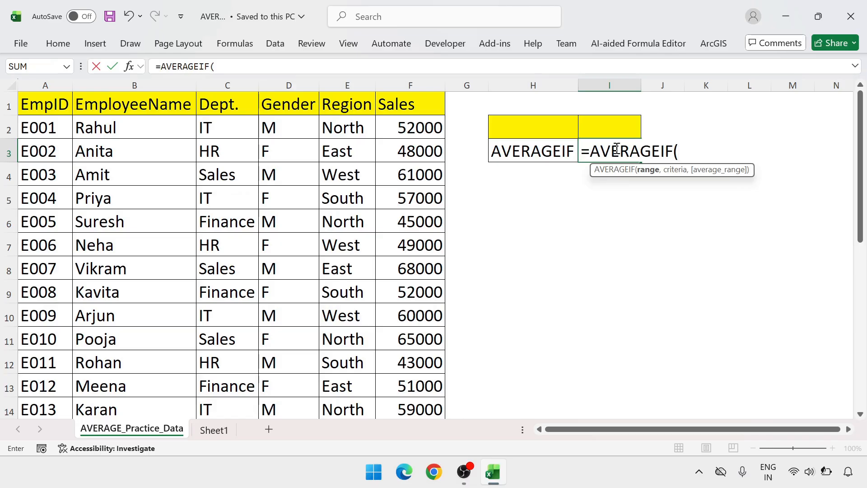
pyautogui.press('Left')
pyautogui.press('Left')
pyautogui.press('Left')
pyautogui.press('Left')
pyautogui.press('Left')
pyautogui.press('Left')
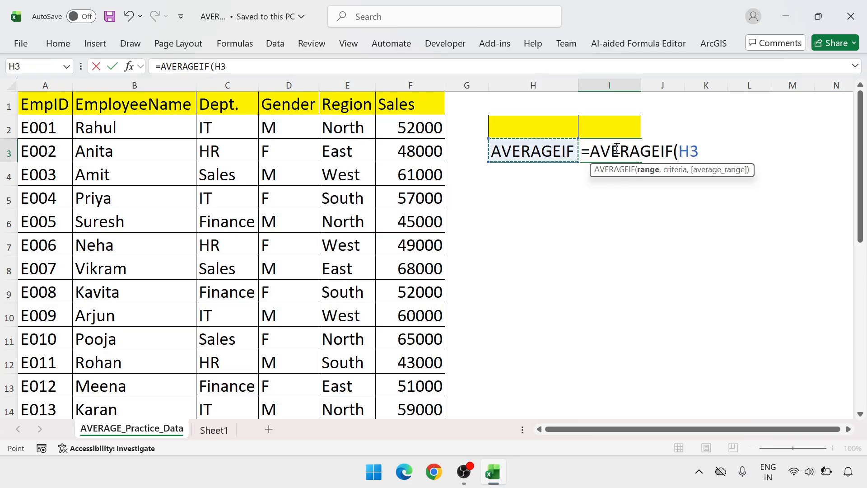
pyautogui.press('Up')
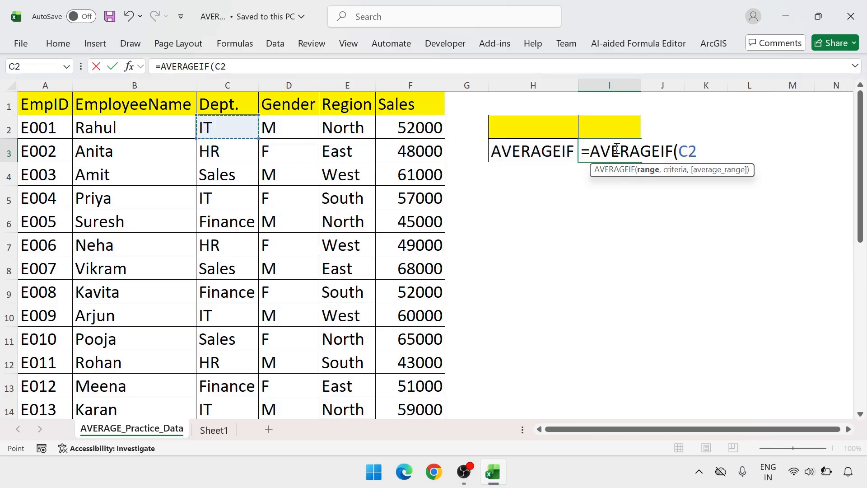
pyautogui.hotkey('ctrl', 'shift', 'Down')
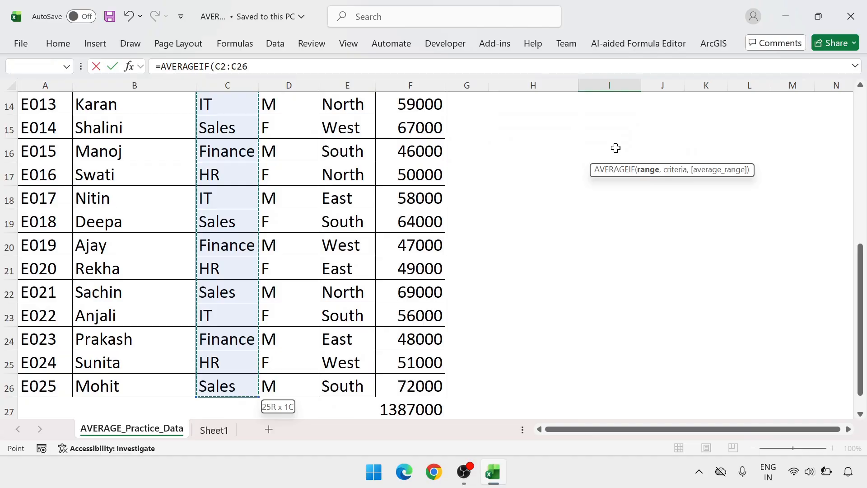
pyautogui.write(',')
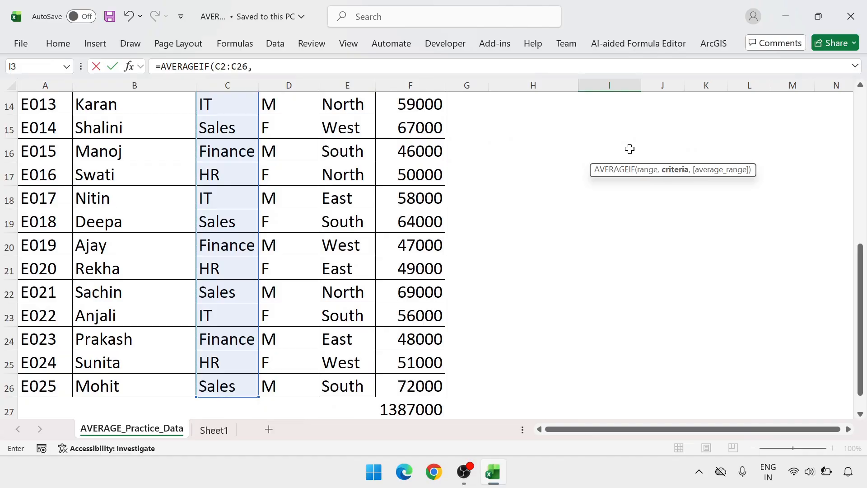
# Add "IT" as the criteria argument of the AVERAGEIF formula.
pyautogui.scroll(5, 595, 266)
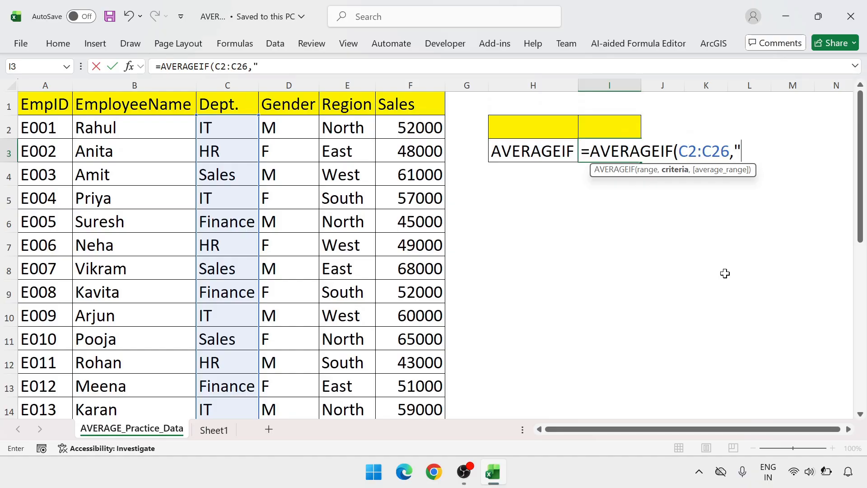
pyautogui.write('""')
pyautogui.press('BackSpace')
pyautogui.write('IT')
pyautogui.write(',')
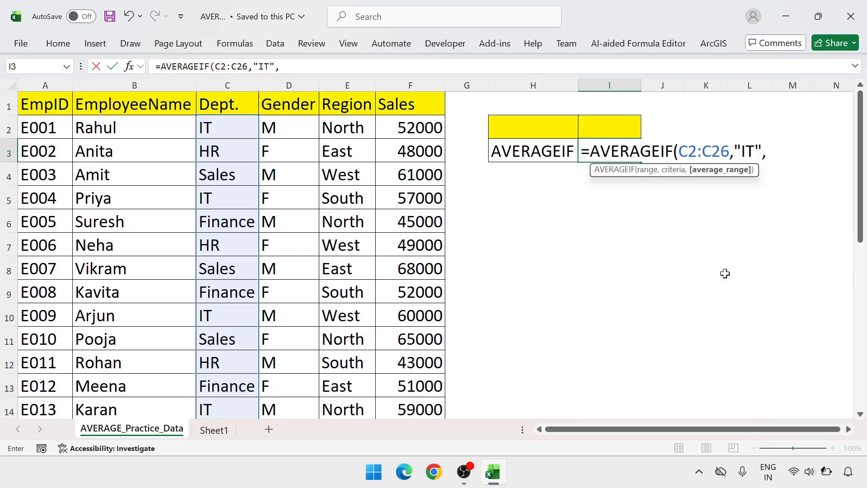
# Use the Sales values F2:F26, without the total row, as the average range and complete the AVERAGEIF formula.
pyautogui.click(429, 127)
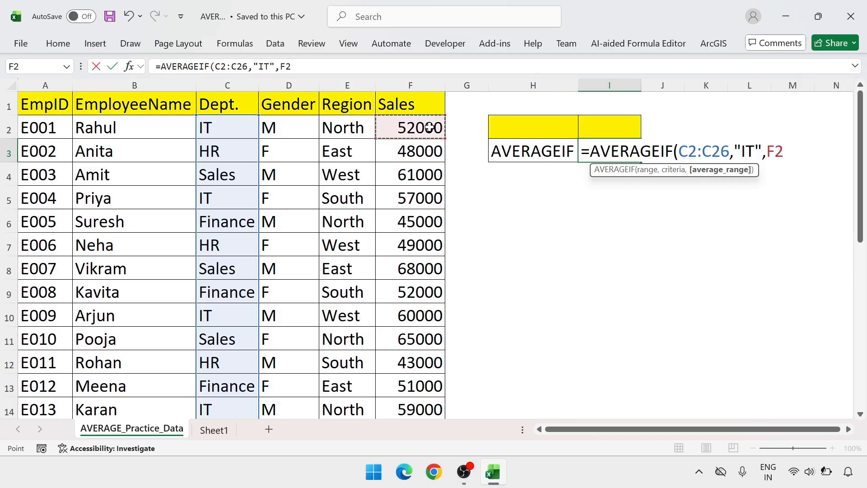
pyautogui.hotkey('ctrl', 'shift', 'Down')
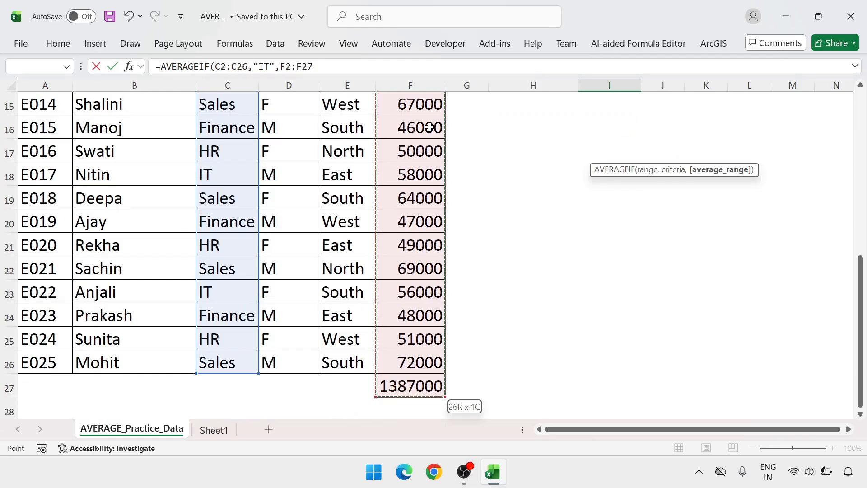
pyautogui.hotkey('shift', 'Up')
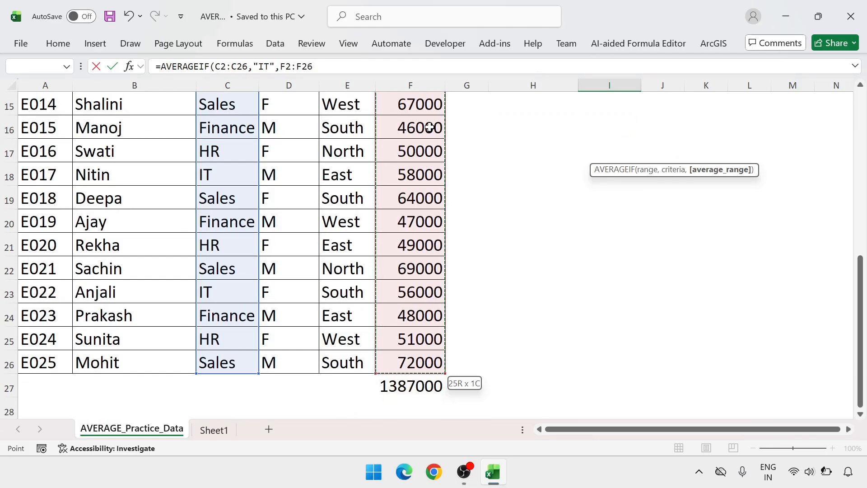
pyautogui.write(')')
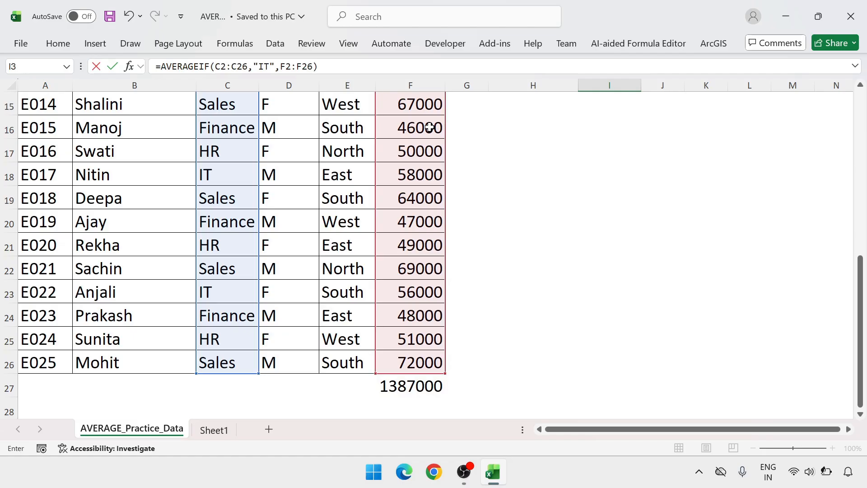
pyautogui.press('Return')
pyautogui.scroll(1, 429, 127)
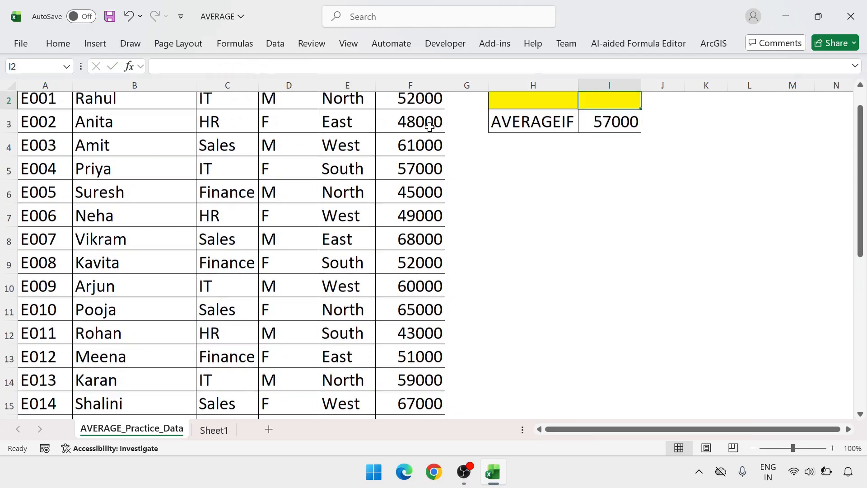
pyautogui.press('Up')
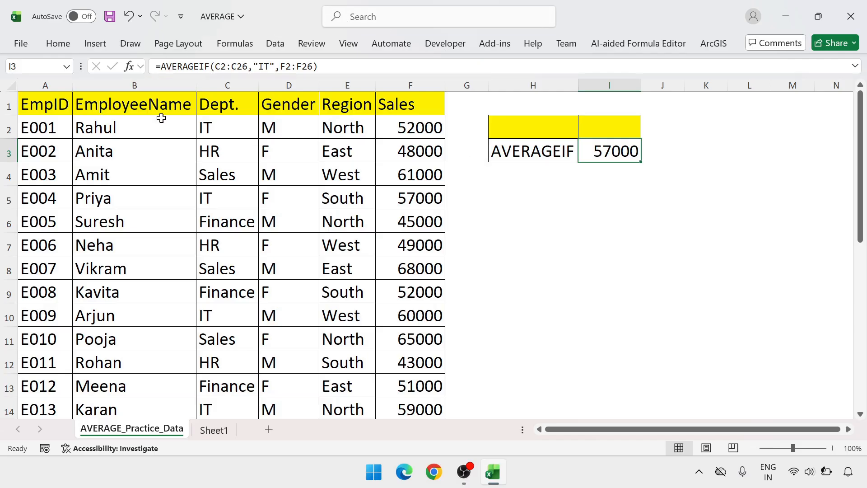
# Turn on filtering for the employee table and filter the Dept. column to show only IT.
pyautogui.click(215, 109)
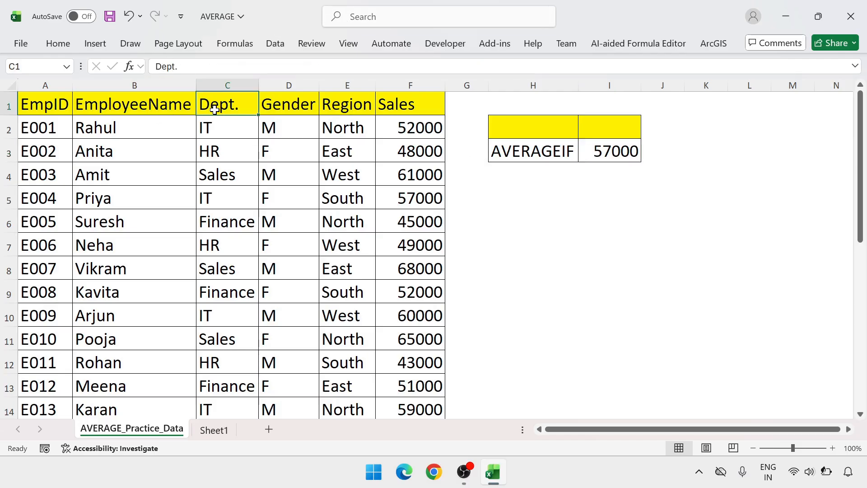
pyautogui.hotkey('ctrl', 'shift', 'l')
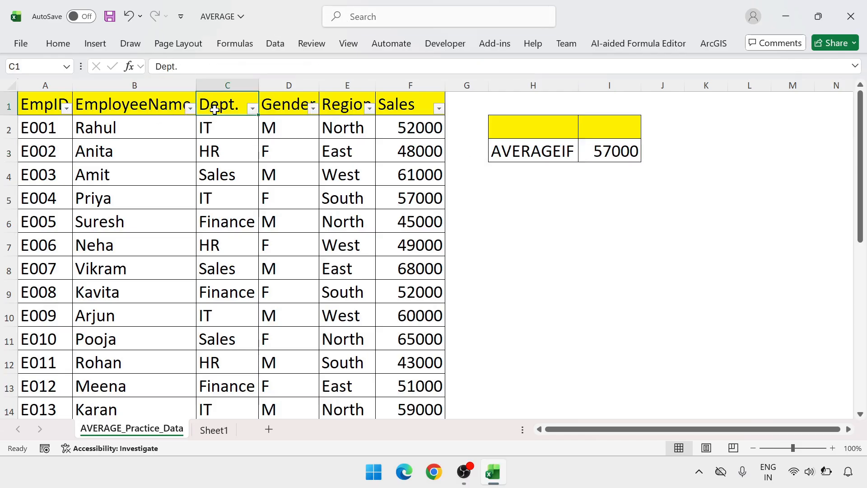
pyautogui.click(253, 109)
pyautogui.click(137, 287)
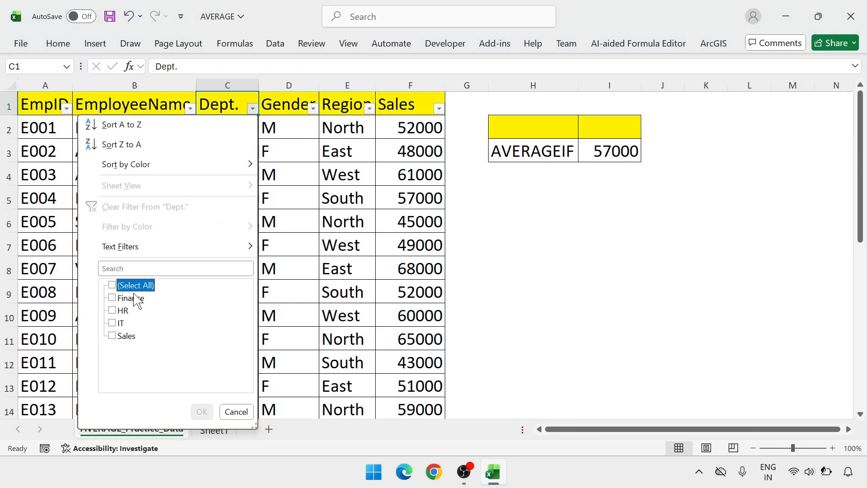
pyautogui.click(118, 323)
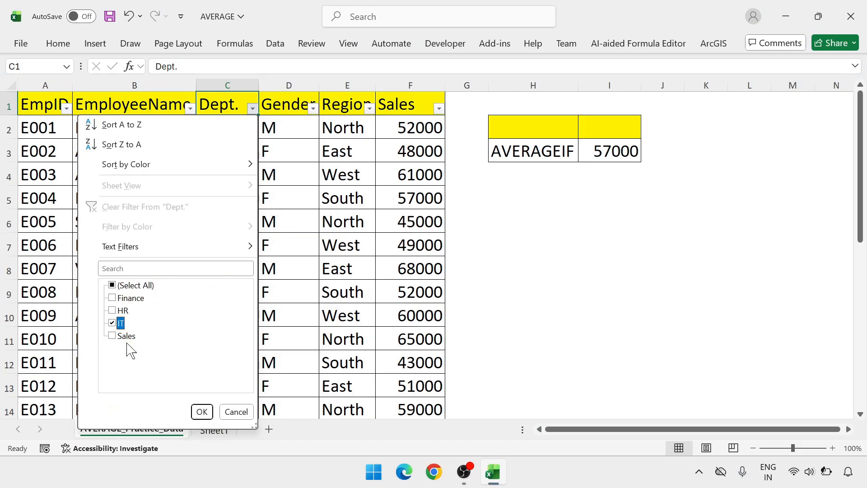
pyautogui.click(202, 411)
# Inspect the subtotal in F27 and select the filtered IT Sales values to check their average, count and sum.
pyautogui.click(392, 314)
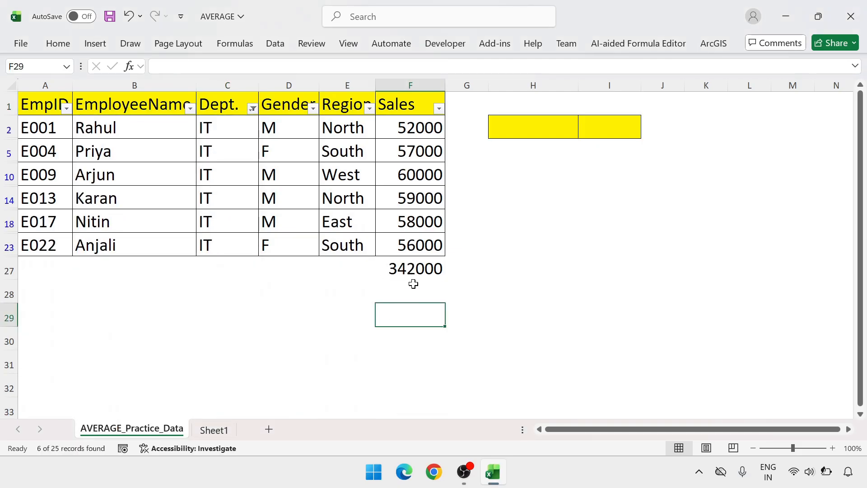
pyautogui.click(421, 265)
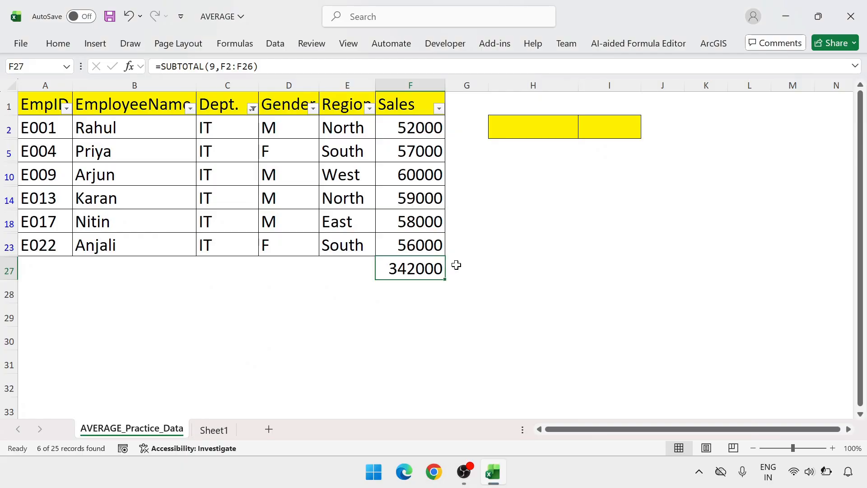
pyautogui.click(423, 126)
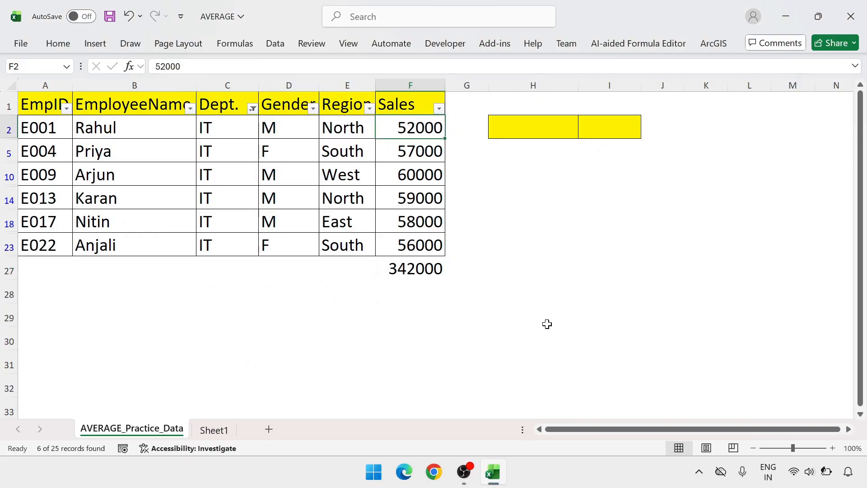
pyautogui.hotkey('shift', 'Down')
pyautogui.hotkey('shift', 'Down')
pyautogui.hotkey('shift', 'Down')
pyautogui.hotkey('shift', 'Down')
pyautogui.hotkey('shift', 'Down')
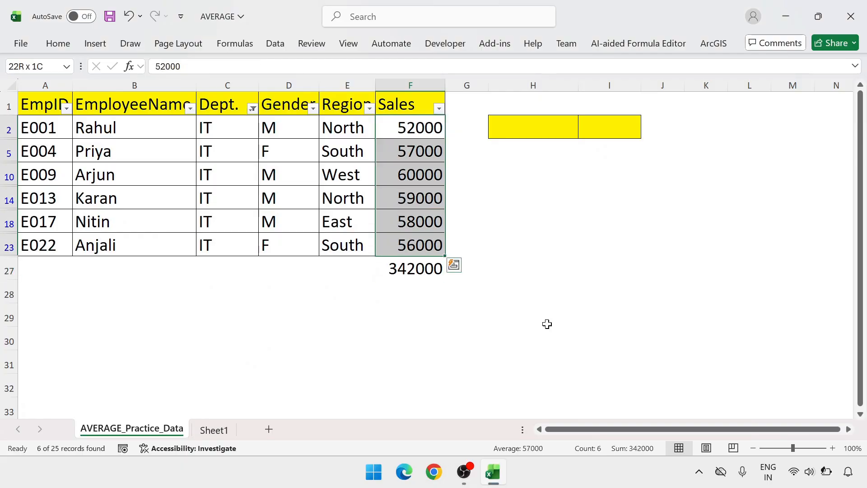
pyautogui.click(411, 271)
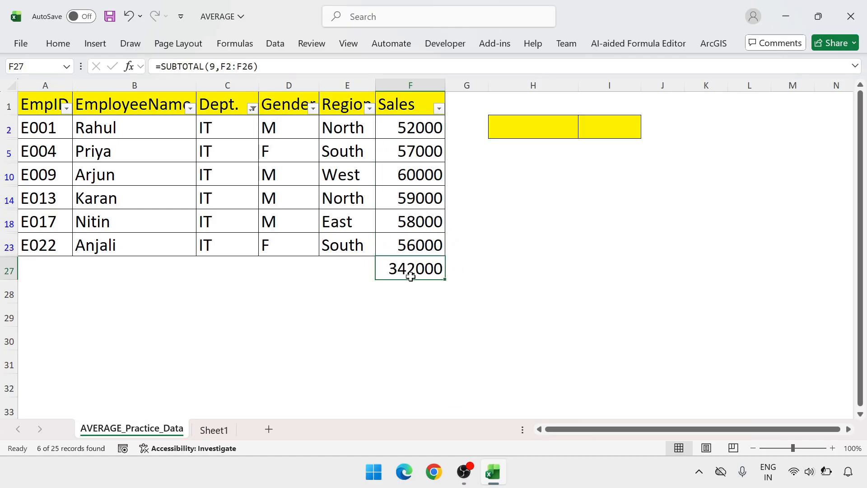
pyautogui.click(412, 127)
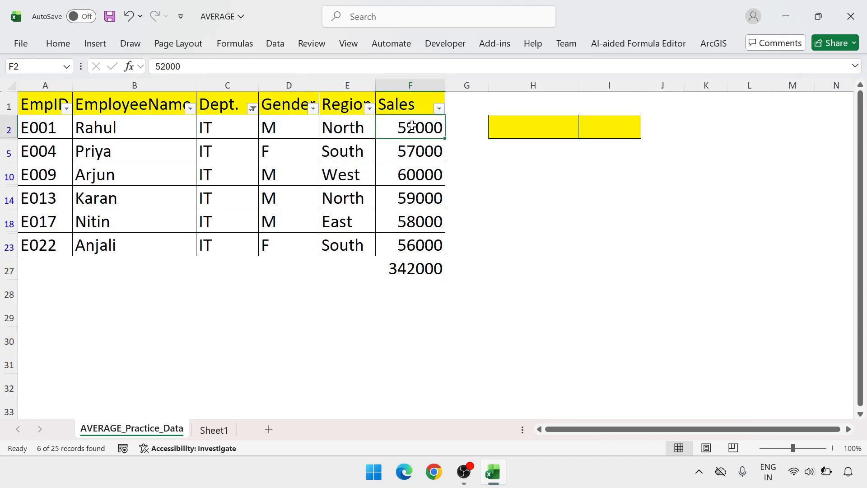
pyautogui.hotkey('ctrl', 'shift', 'Down')
pyautogui.hotkey('shift', 'Up')
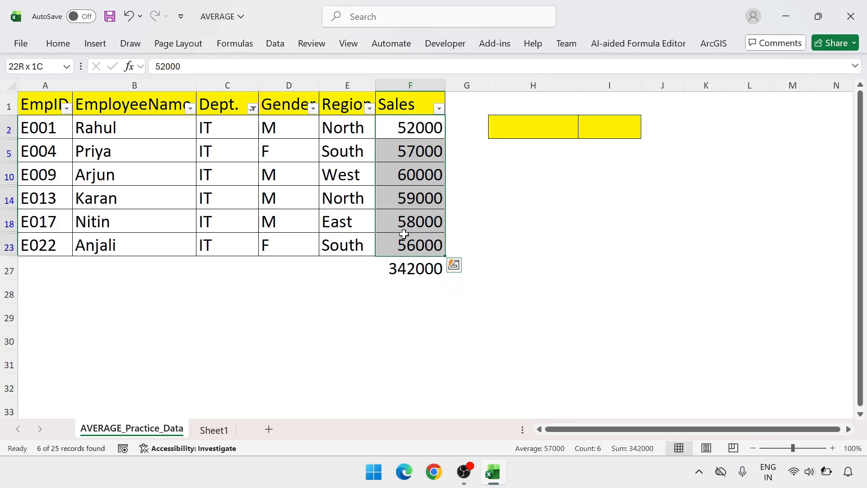
# Calculate the IT average manually in F28 with the formula =F27/6.
pyautogui.click(418, 286)
pyautogui.write('=')
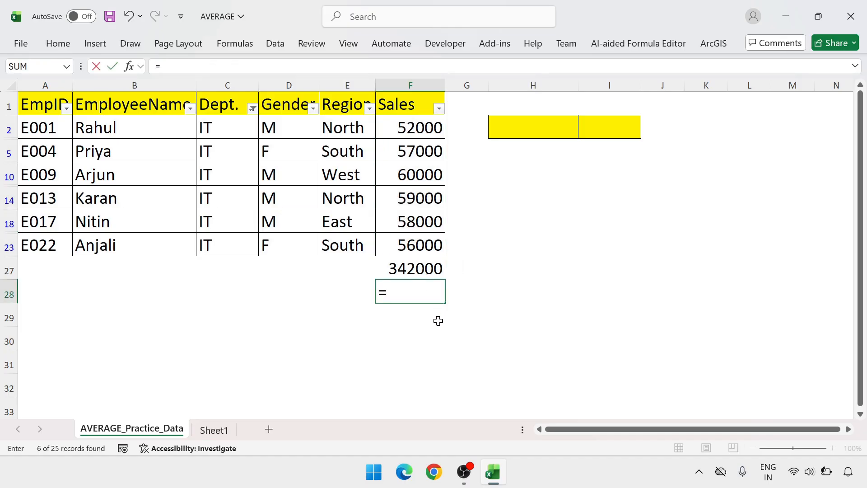
pyautogui.press('Up')
pyautogui.write('/')
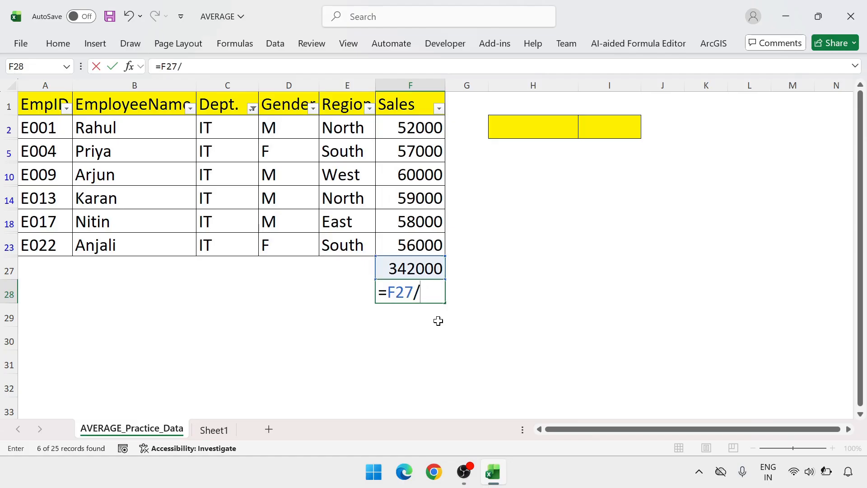
pyautogui.write('6')
pyautogui.press('Return')
pyautogui.press('Up')
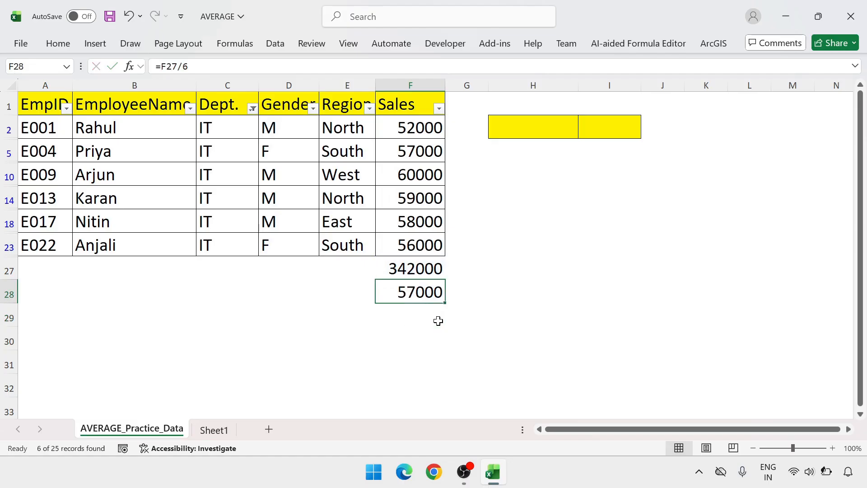
# Delete the manual average in F28 and remove the filter from the employee table.
pyautogui.press('Delete')
pyautogui.click(350, 103)
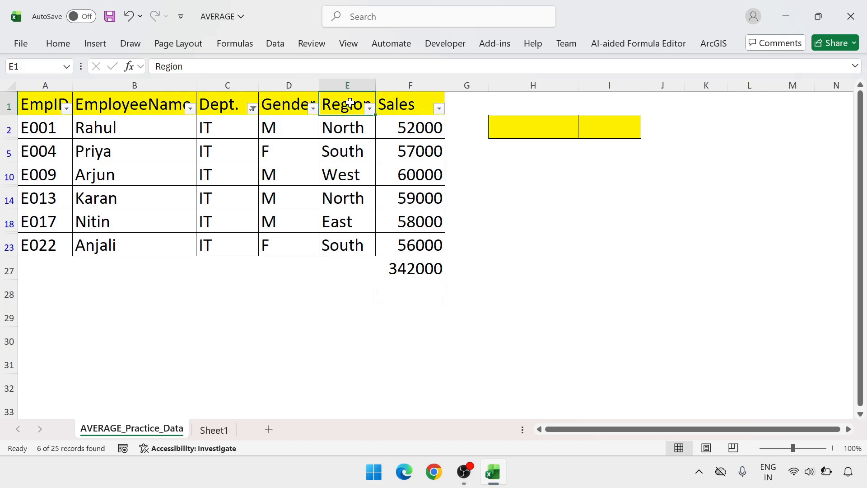
pyautogui.hotkey('ctrl', 'shift', 'l')
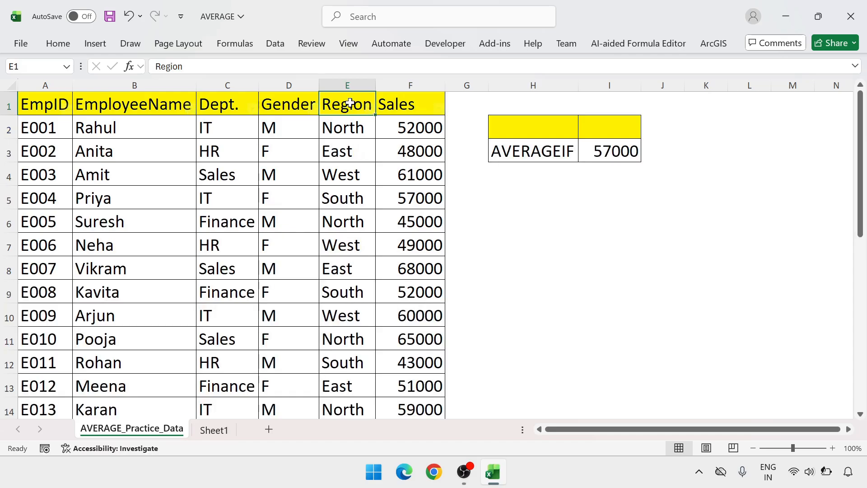
# Review the AVERAGEIF formula in I3 and its criteria argument without changing it.
pyautogui.click(628, 151)
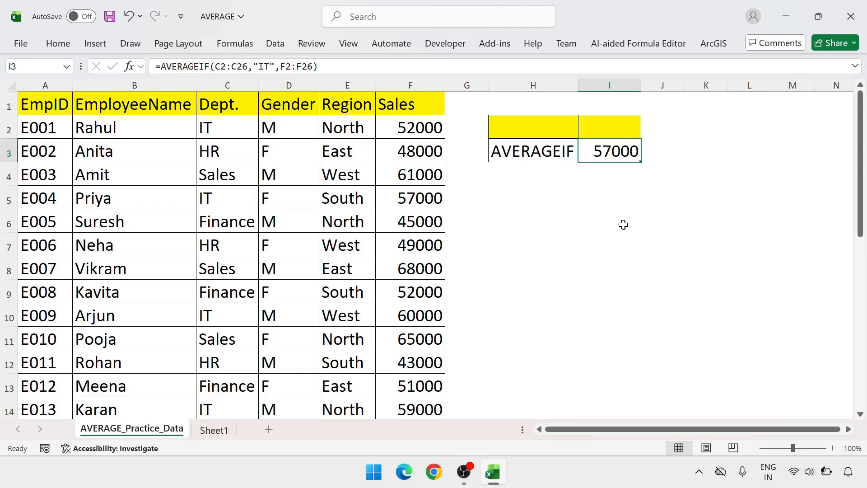
pyautogui.press('F2')
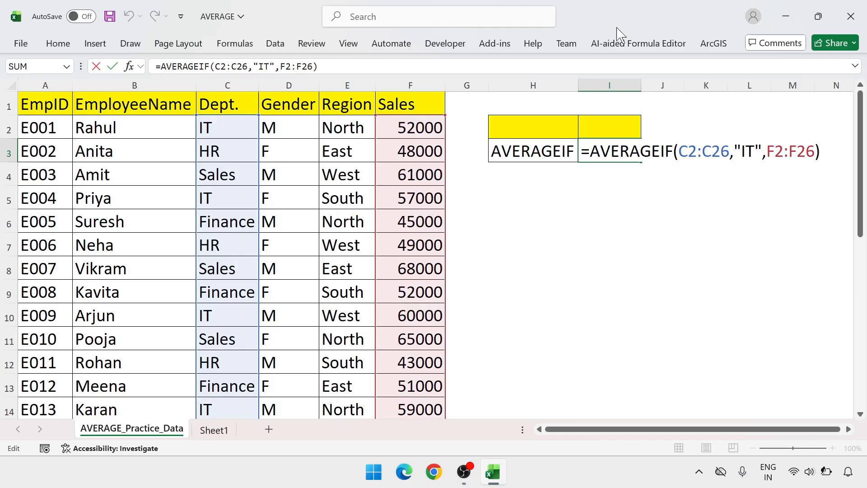
pyautogui.click(762, 151)
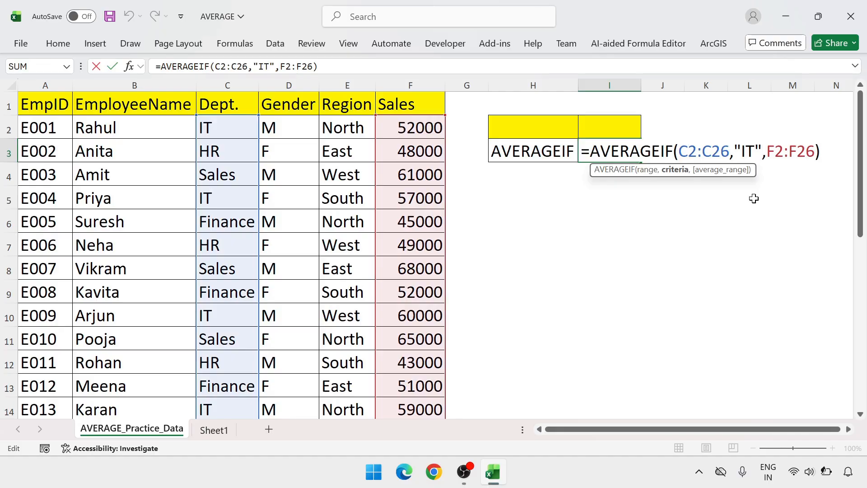
pyautogui.press('Return')
pyautogui.press('Up')
pyautogui.press('Up')
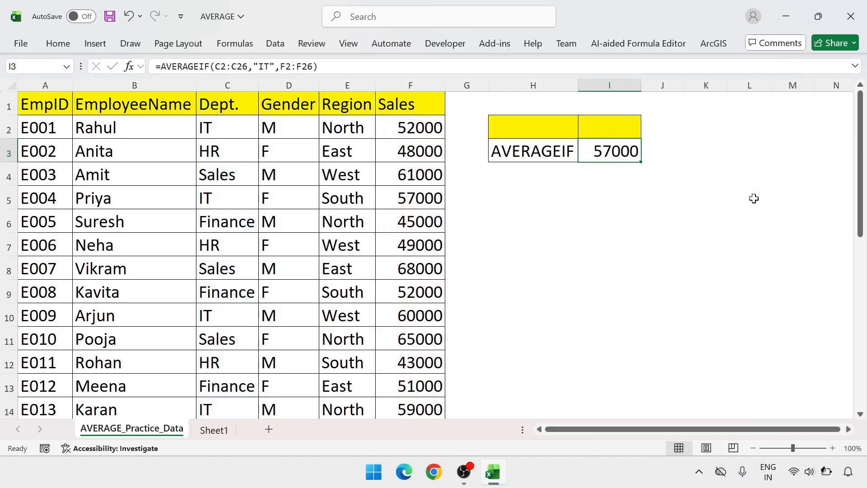
pyautogui.press('Left')
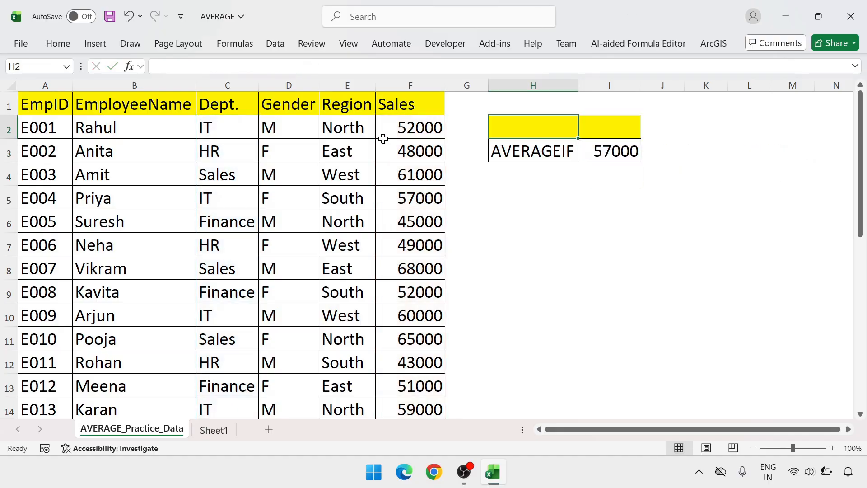
# Open Data Validation for H2 and allow only values from a List.
pyautogui.click(524, 167)
pyautogui.click(526, 128)
pyautogui.click(275, 45)
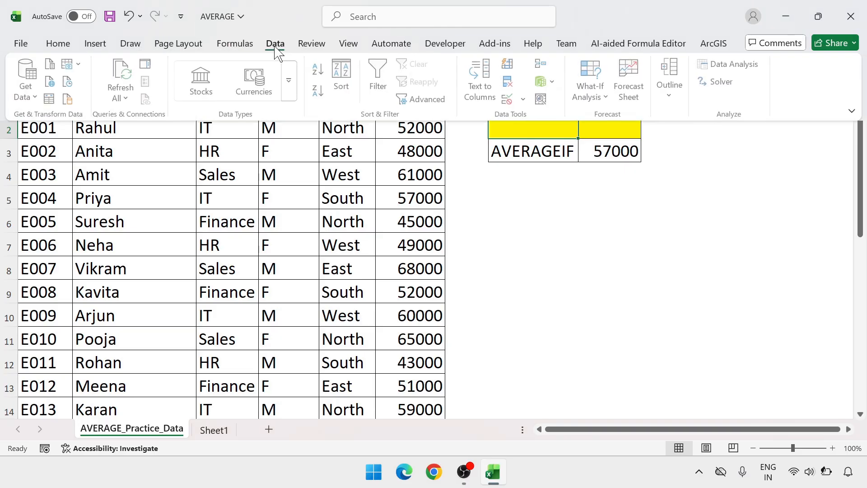
pyautogui.click(522, 99)
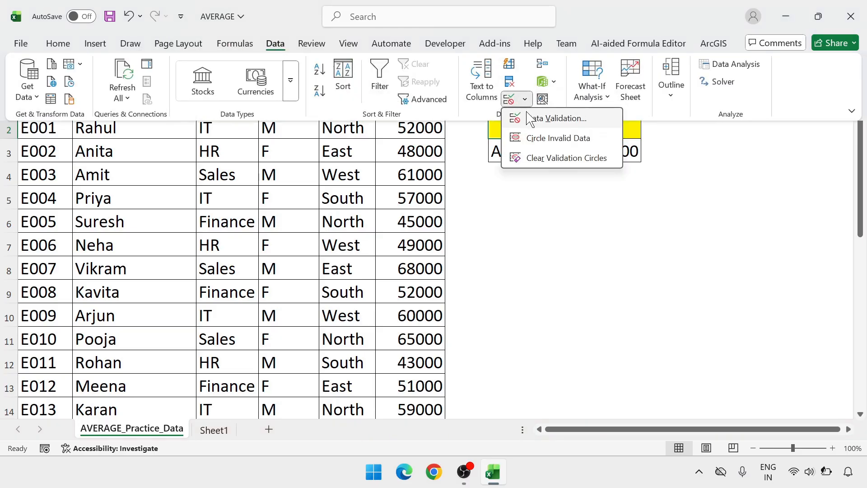
pyautogui.click(531, 118)
pyautogui.click(376, 304)
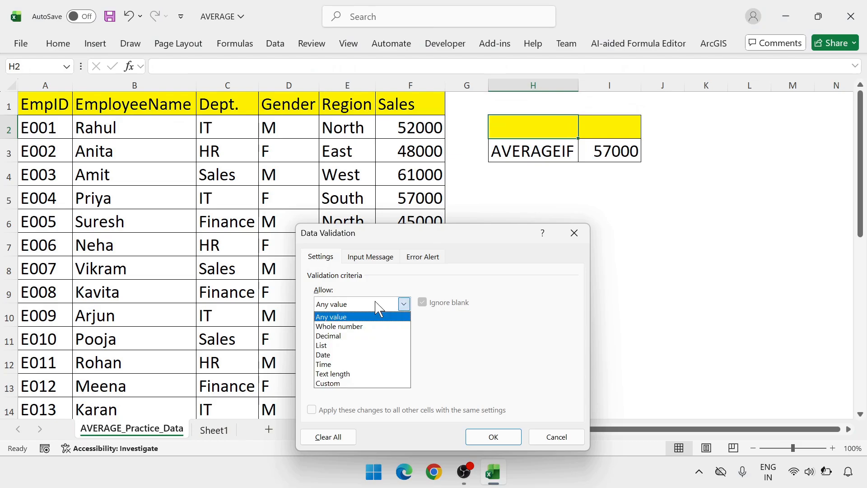
pyautogui.click(357, 345)
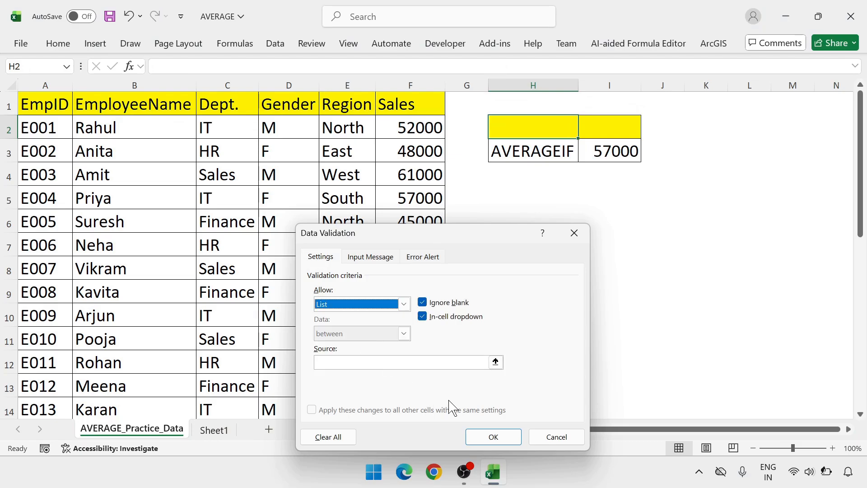
# Use the department cells =$C$2:$C$26 as the list source, apply the validation and check the options offered in H2.
pyautogui.click(496, 364)
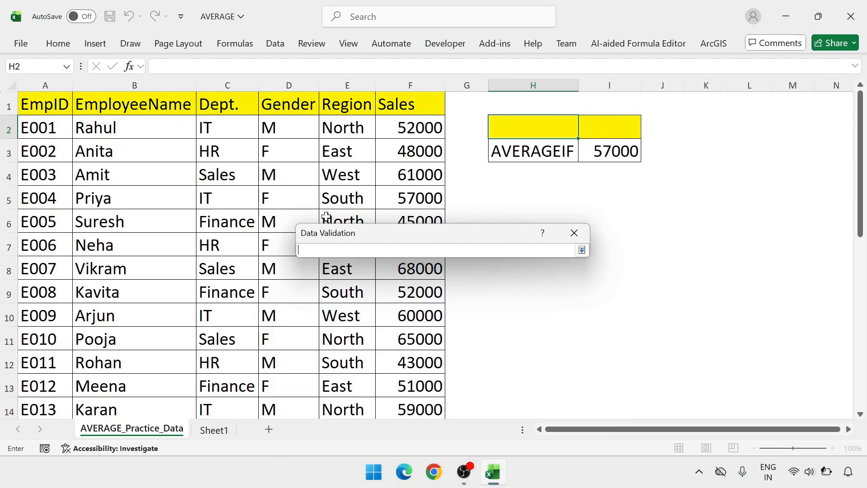
pyautogui.click(237, 129)
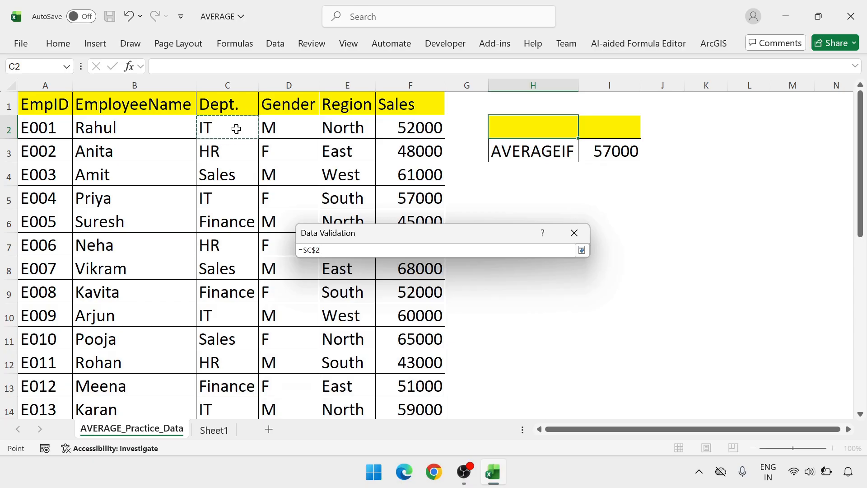
pyautogui.hotkey('ctrl', 'shift', 'Down')
pyautogui.press('Return')
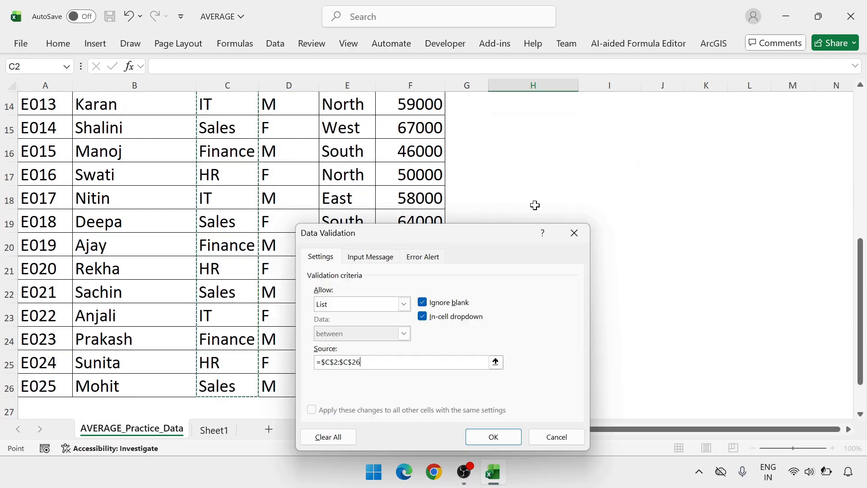
pyautogui.click(494, 437)
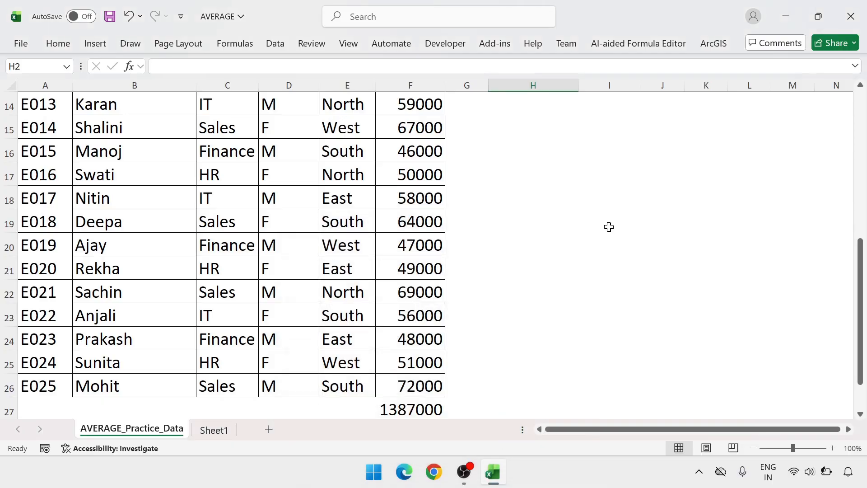
pyautogui.click(585, 132)
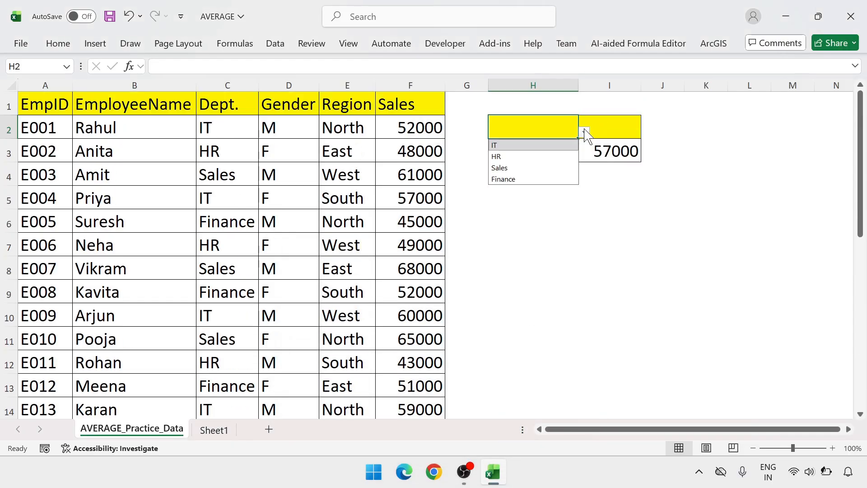
pyautogui.click(558, 128)
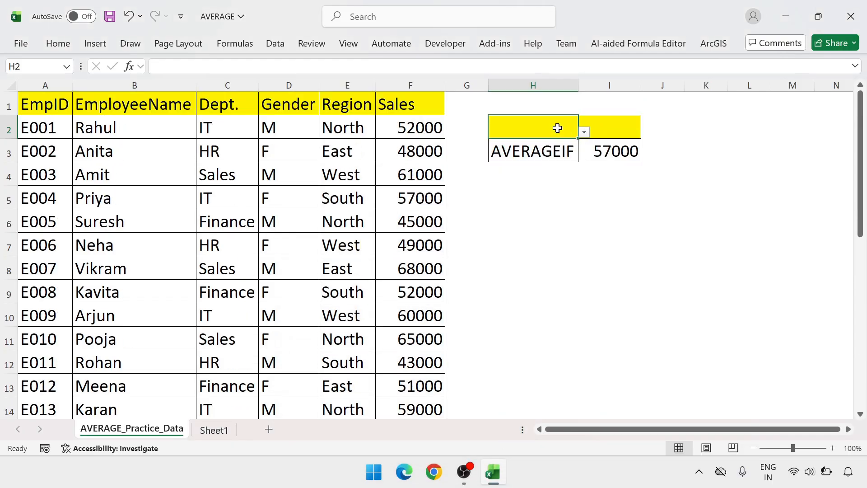
# Replace the "IT" criterion in the I3 formula with H2, giving =AVERAGEIF(C2:C26,H2,F2:F26).
pyautogui.click(617, 156)
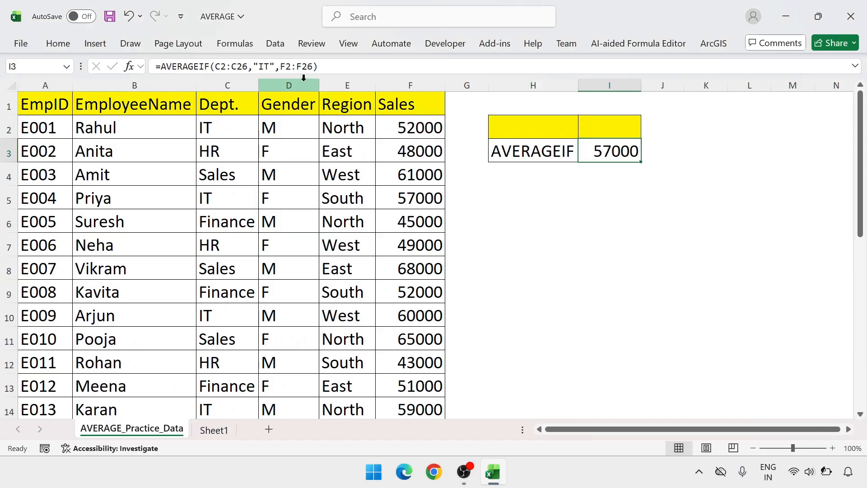
pyautogui.click(277, 67)
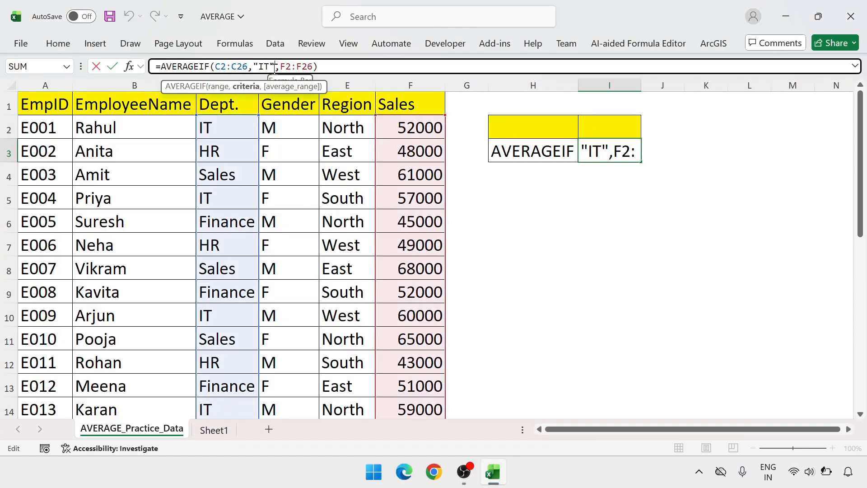
pyautogui.press('BackSpace')
pyautogui.press('BackSpace')
pyautogui.press('BackSpace')
pyautogui.press('BackSpace')
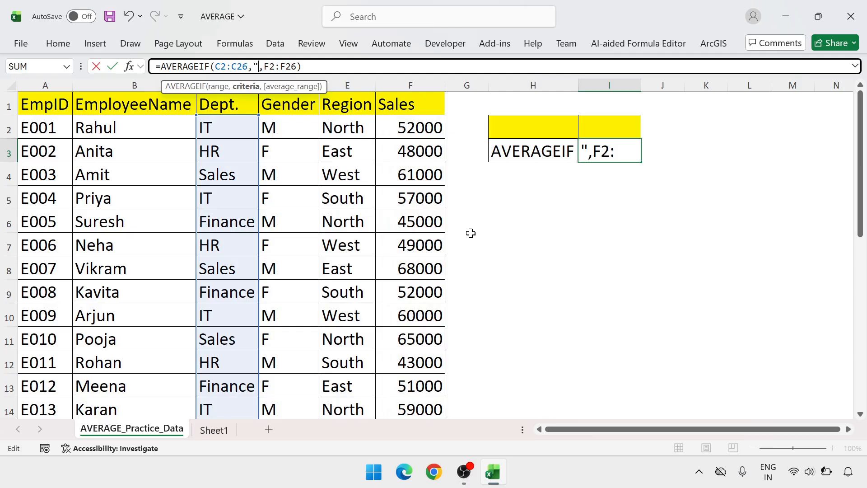
pyautogui.write('H2')
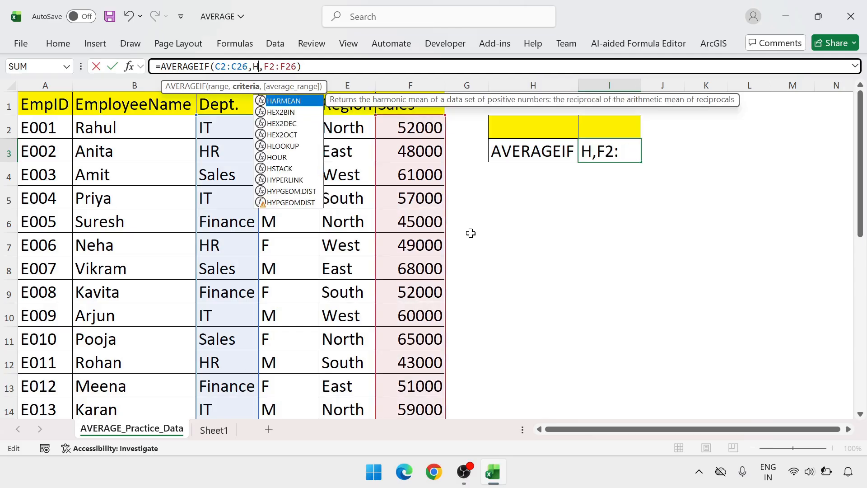
pyautogui.press('Return')
pyautogui.press('Up')
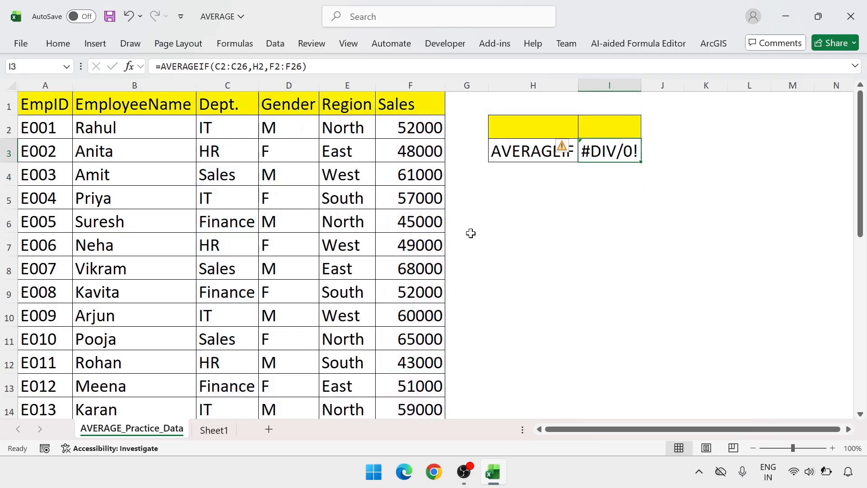
# Choose IT and then HR in the H2 department list to test the average in I3.
pyautogui.click(552, 213)
pyautogui.click(530, 125)
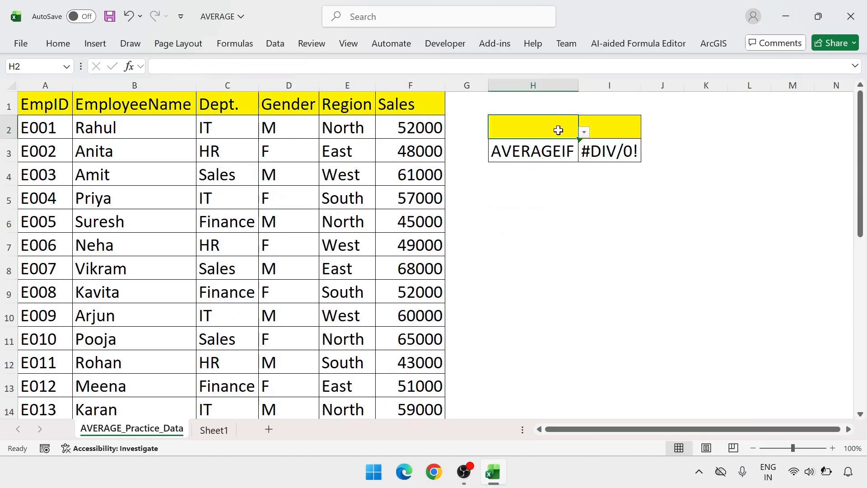
pyautogui.click(584, 132)
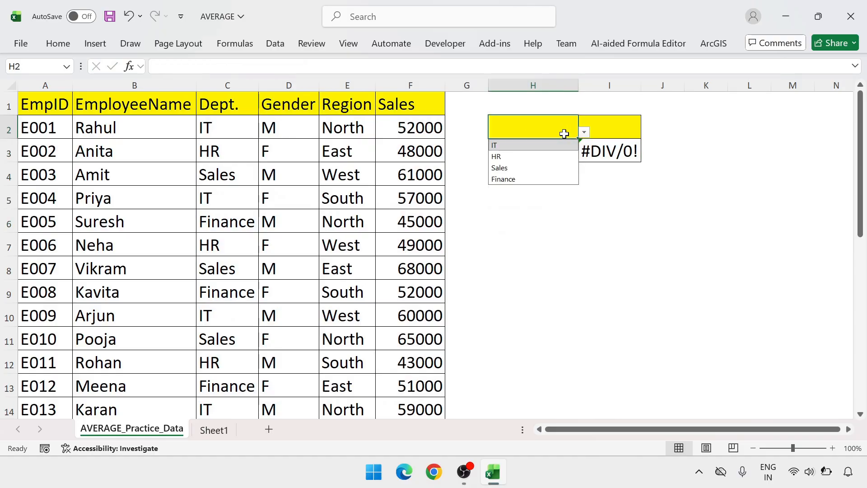
pyautogui.click(509, 145)
pyautogui.click(558, 189)
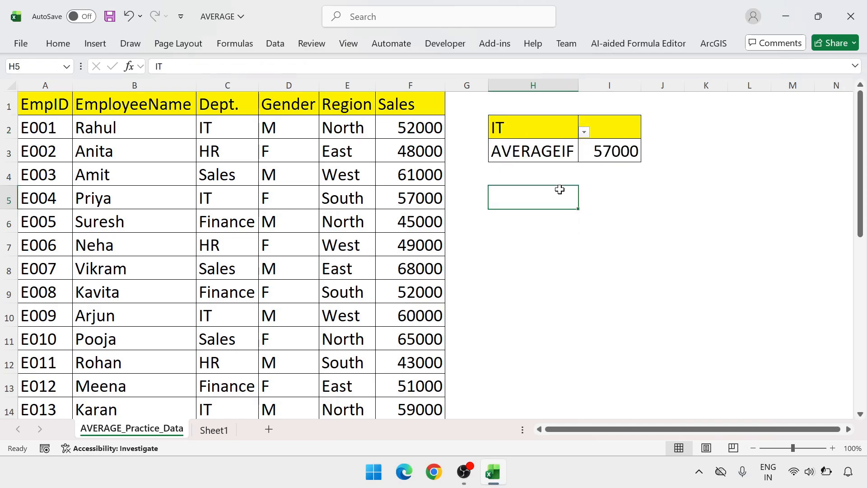
pyautogui.click(560, 120)
pyautogui.click(584, 131)
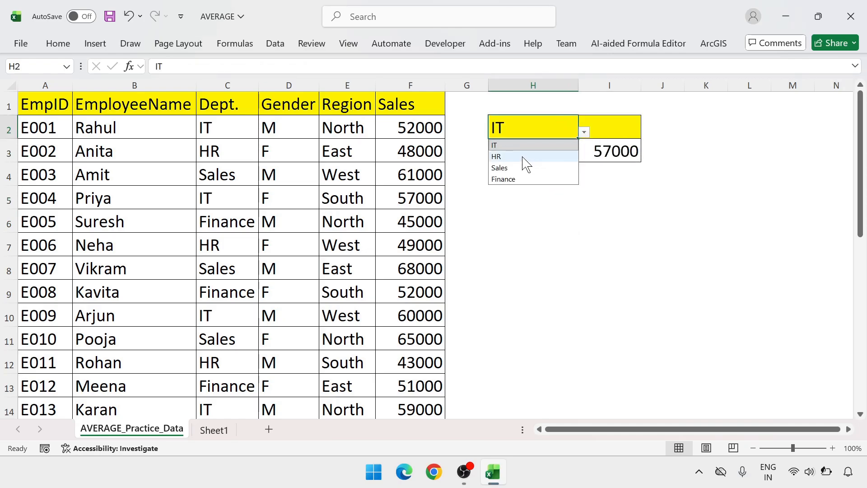
pyautogui.click(524, 157)
pyautogui.click(606, 148)
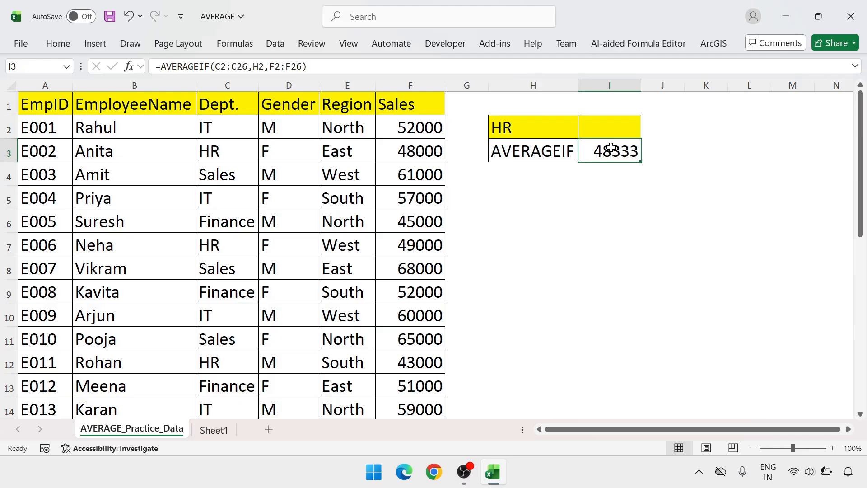
# Test the I3 average for Sales, then set the department in H2 to Finance.
pyautogui.click(563, 122)
pyautogui.click(584, 132)
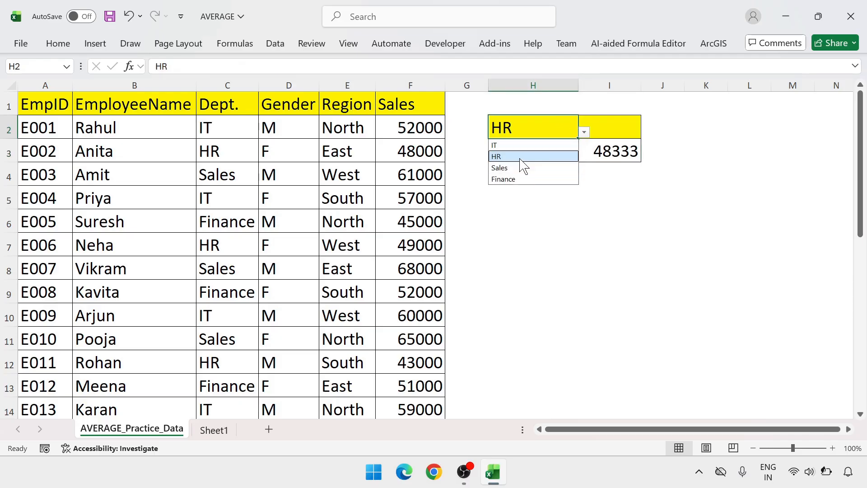
pyautogui.click(519, 168)
pyautogui.click(584, 131)
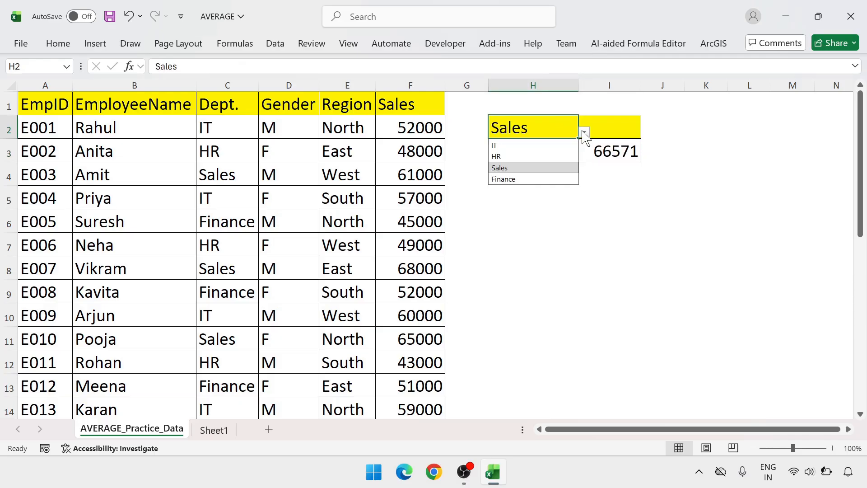
pyautogui.click(522, 179)
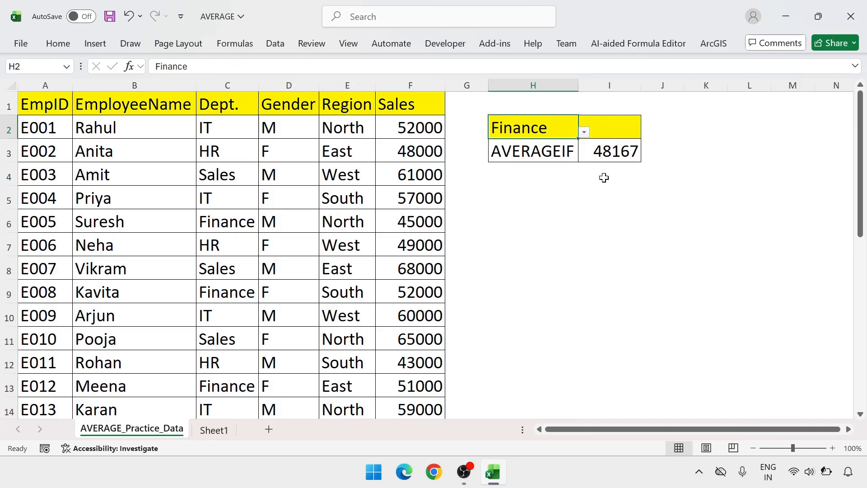
# Delete the AVERAGEIF formula from I3.
pyautogui.click(623, 154)
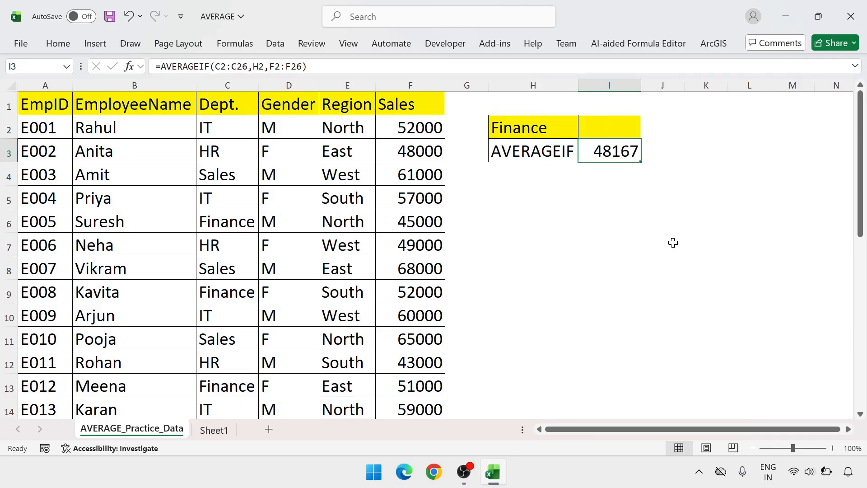
pyautogui.press('Delete')
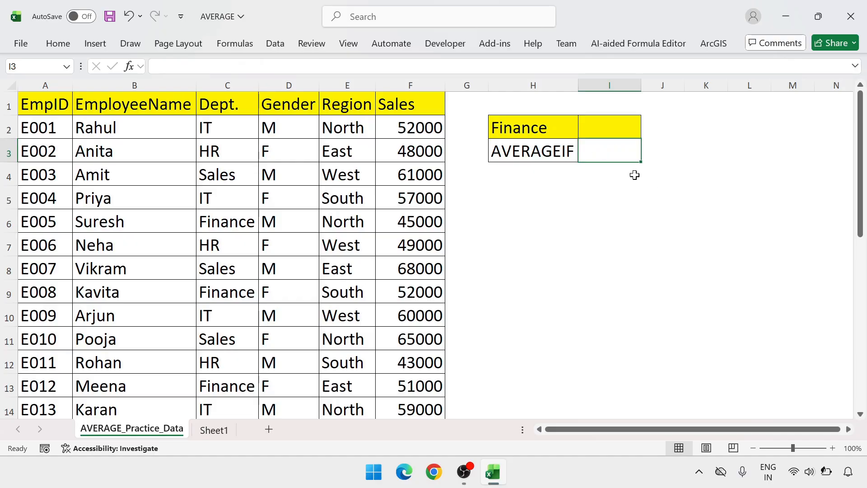
# Add a list data validation to I2 with the Region column, =$E$2:$E$26, as its source.
pyautogui.click(615, 130)
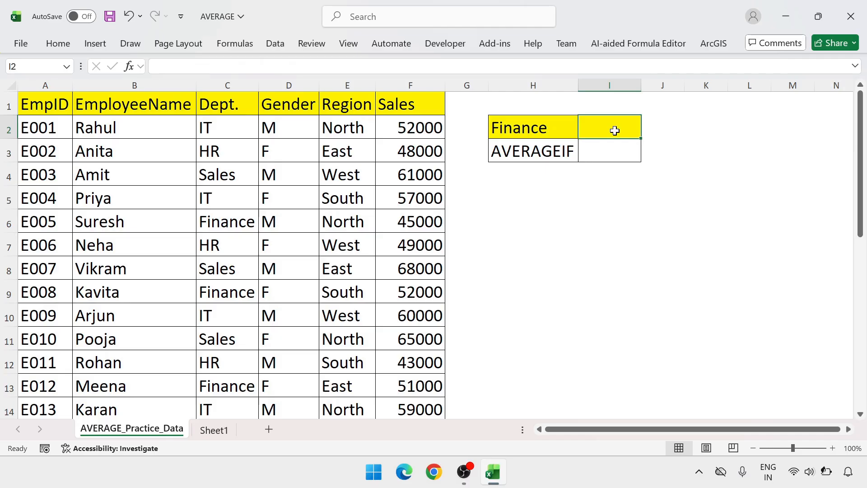
pyautogui.click(276, 45)
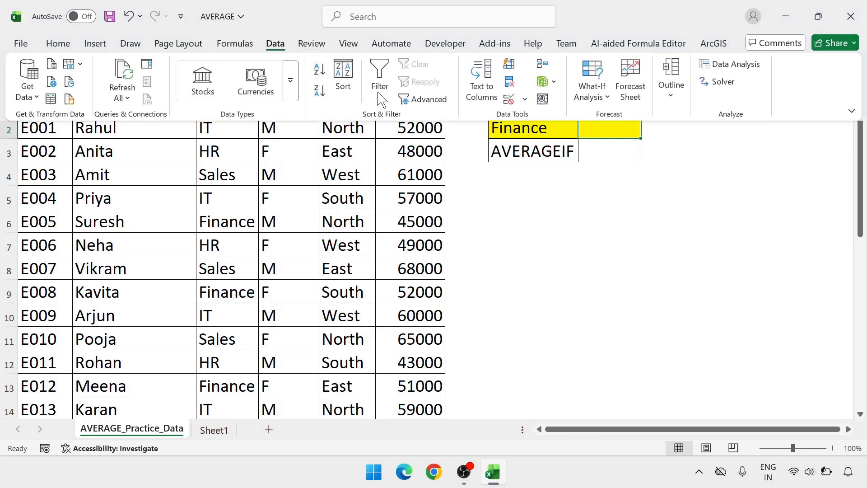
pyautogui.click(525, 100)
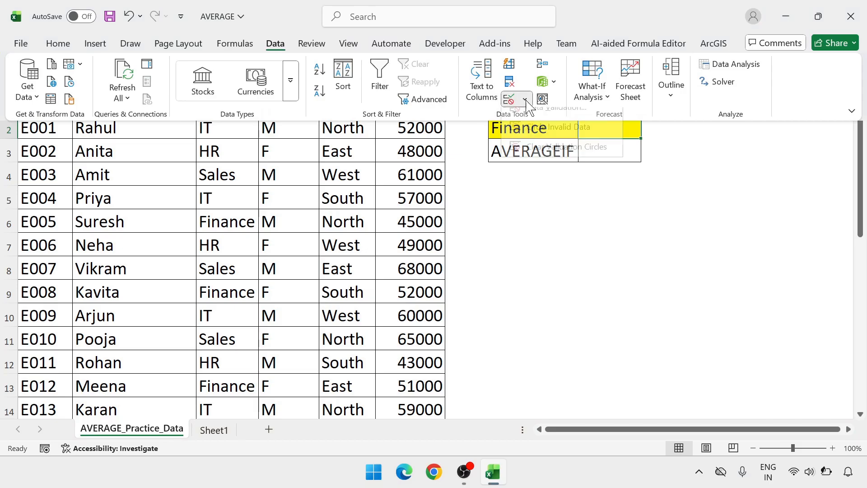
pyautogui.click(531, 117)
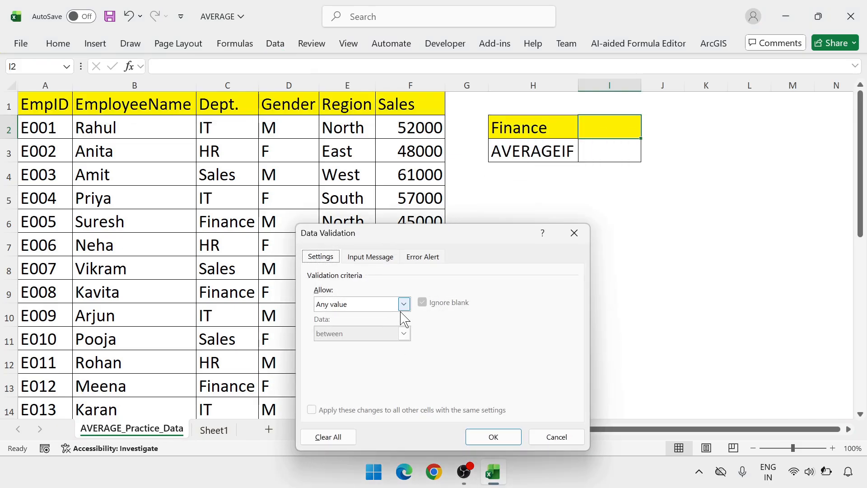
pyautogui.click(400, 311)
pyautogui.click(378, 348)
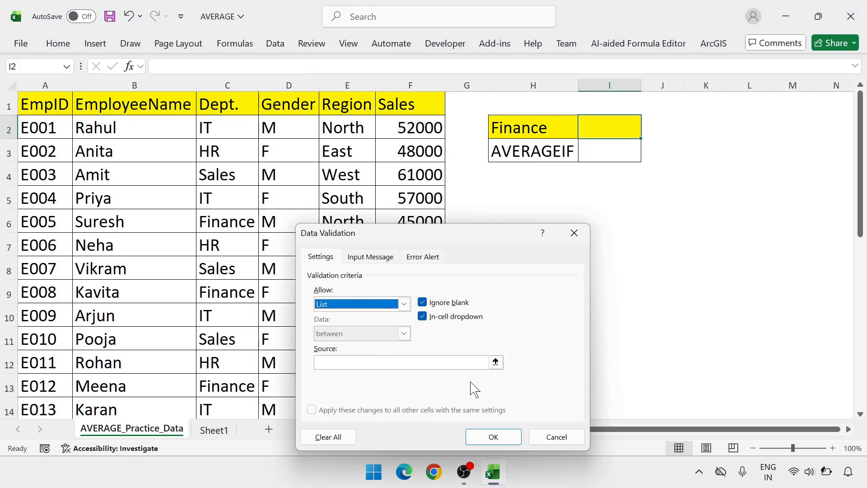
pyautogui.click(495, 361)
pyautogui.click(364, 126)
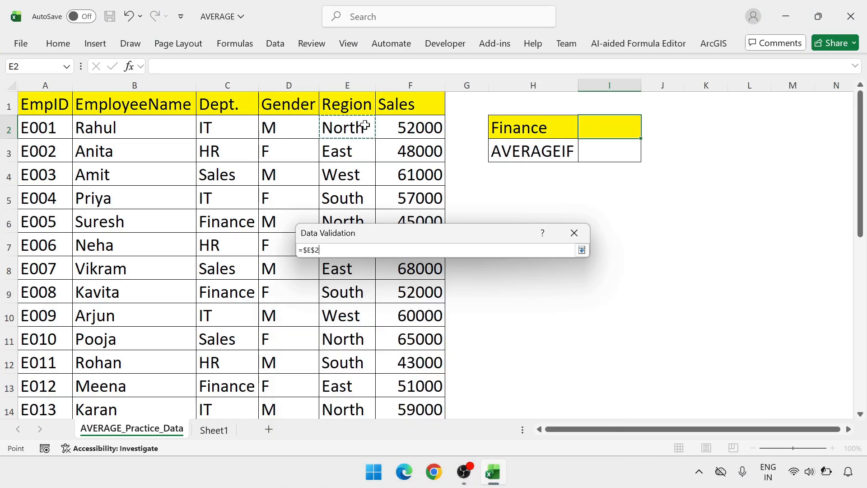
pyautogui.hotkey('ctrl', 'shift', 'Down')
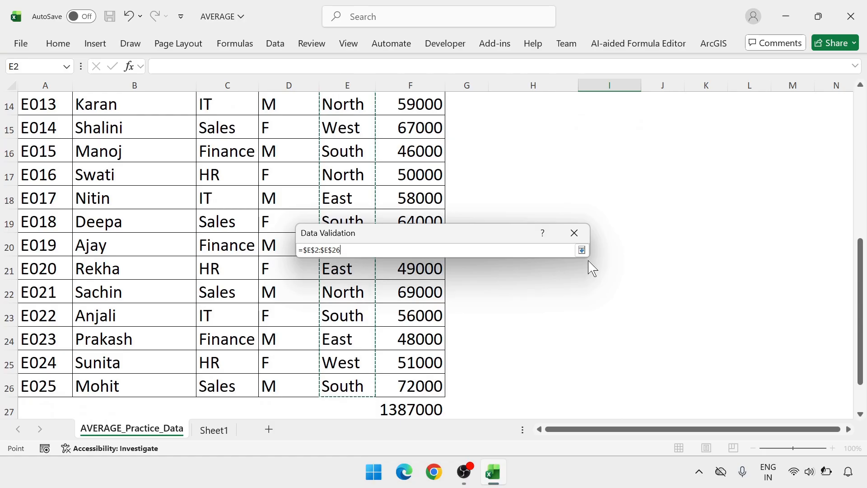
pyautogui.click(581, 249)
pyautogui.click(494, 432)
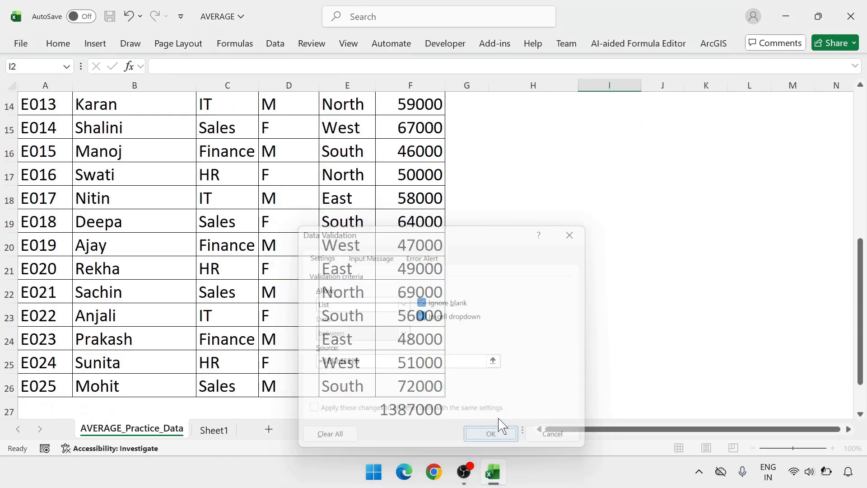
# Choose North in the I2 region list.
pyautogui.click(647, 132)
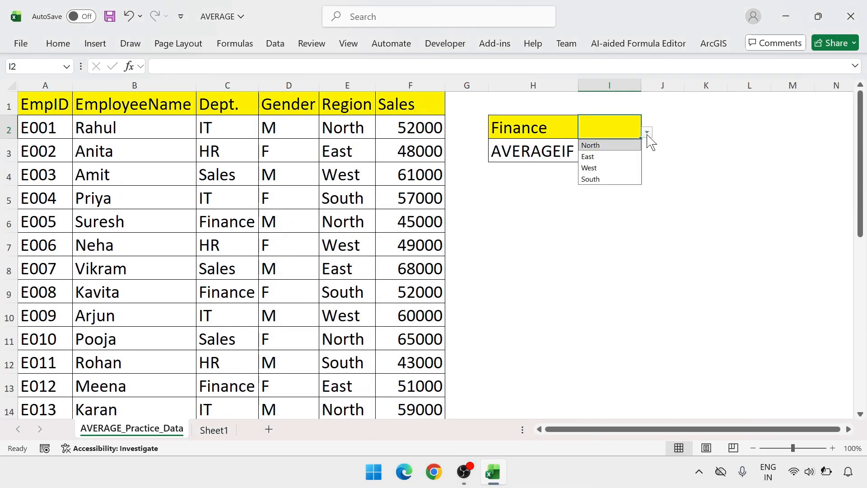
pyautogui.click(619, 145)
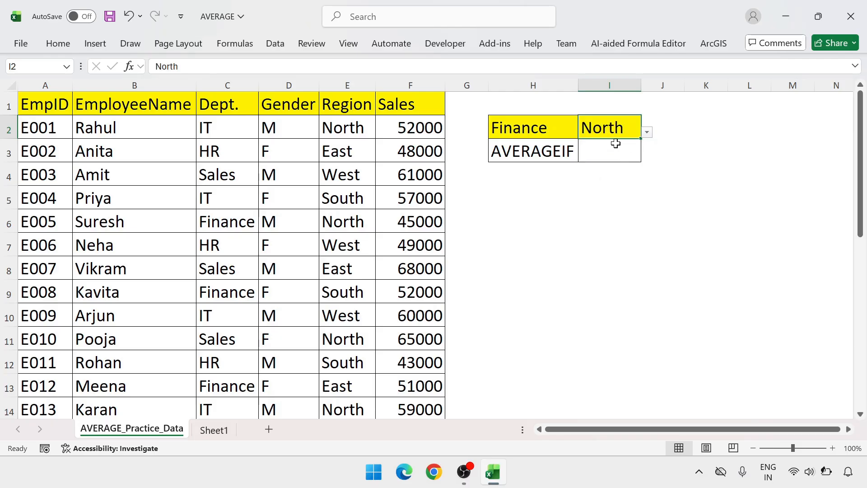
pyautogui.press('Return')
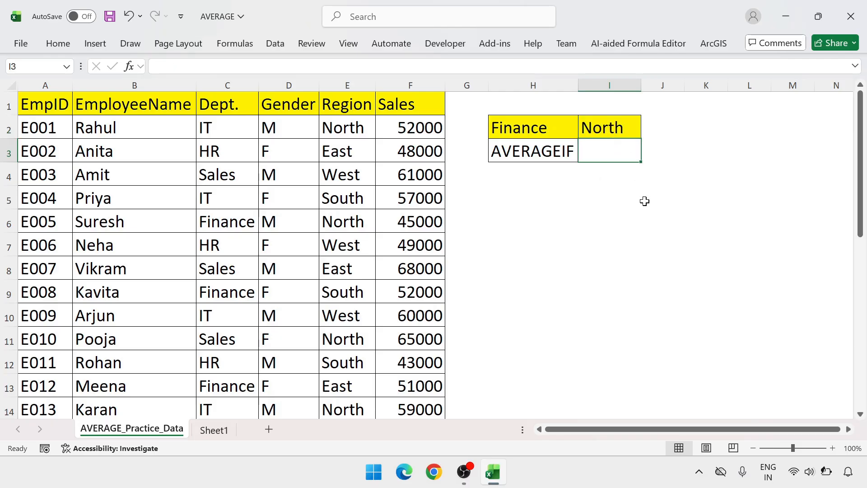
# Start an AVERAGEIF formula in I3 with the Region cells E2:E26 as its range.
pyautogui.write('=')
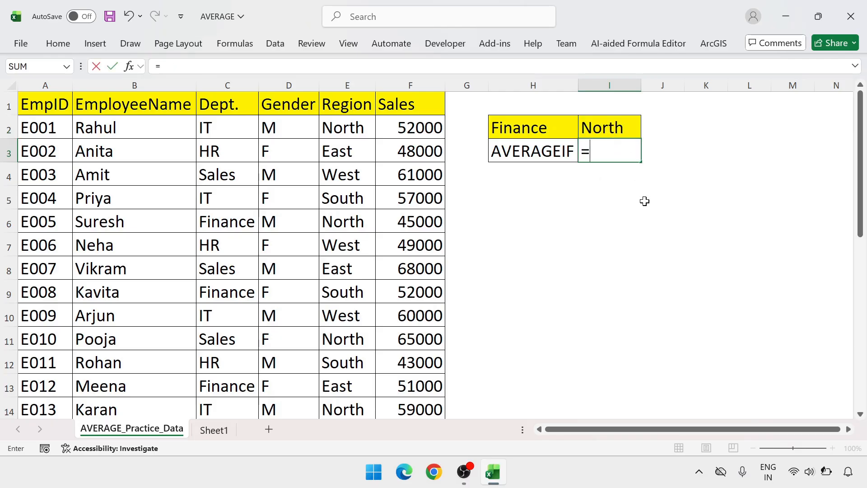
pyautogui.write('averag')
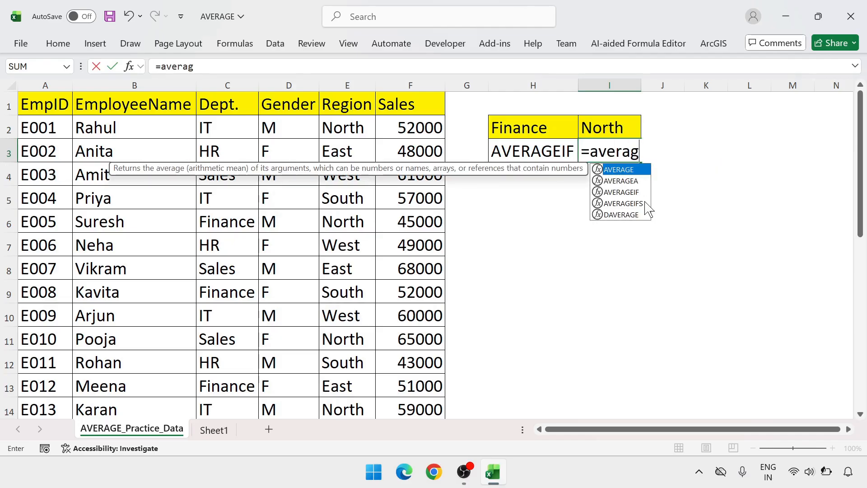
pyautogui.write('eif')
pyautogui.press('Tab')
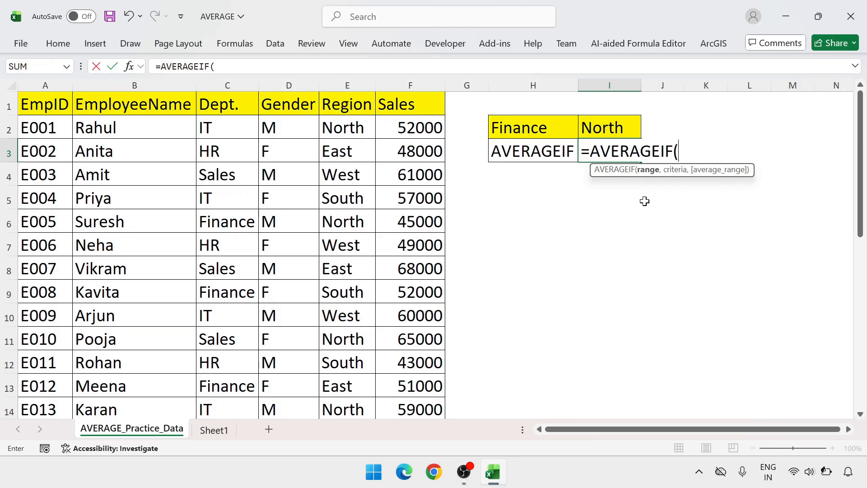
pyautogui.press('Left')
pyautogui.press('Left')
pyautogui.press('Left')
pyautogui.press('Left')
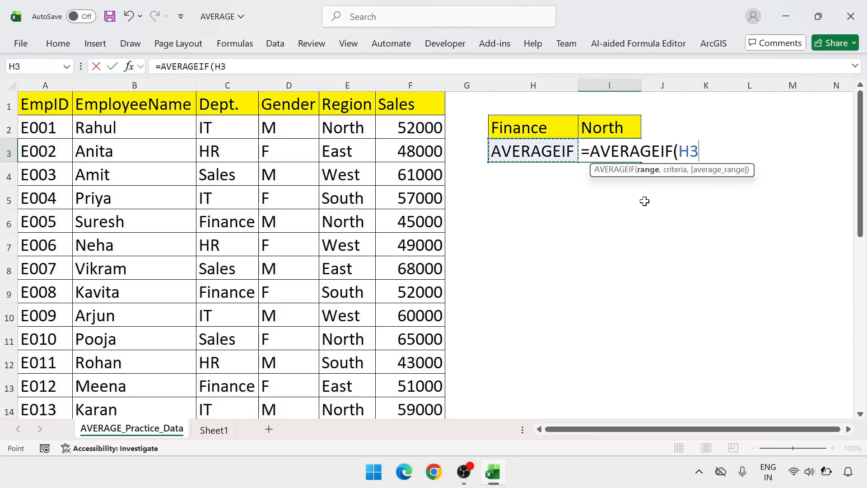
pyautogui.press('Up')
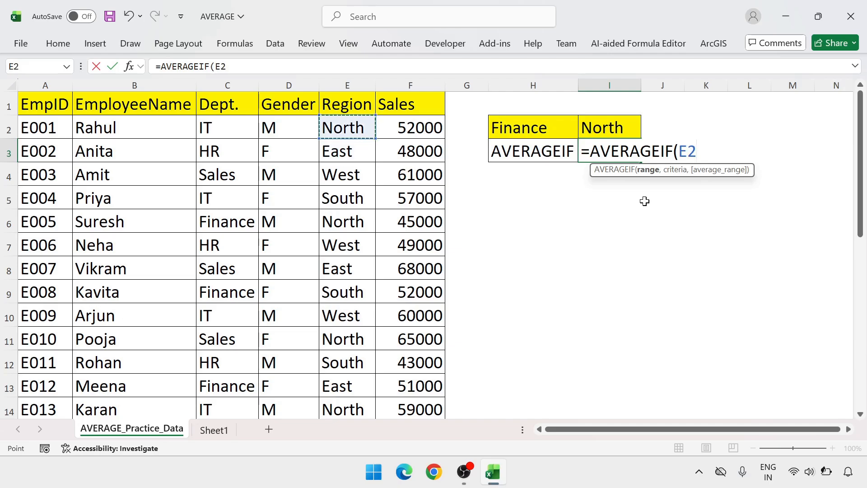
pyautogui.hotkey('ctrl', 'shift', 'Down')
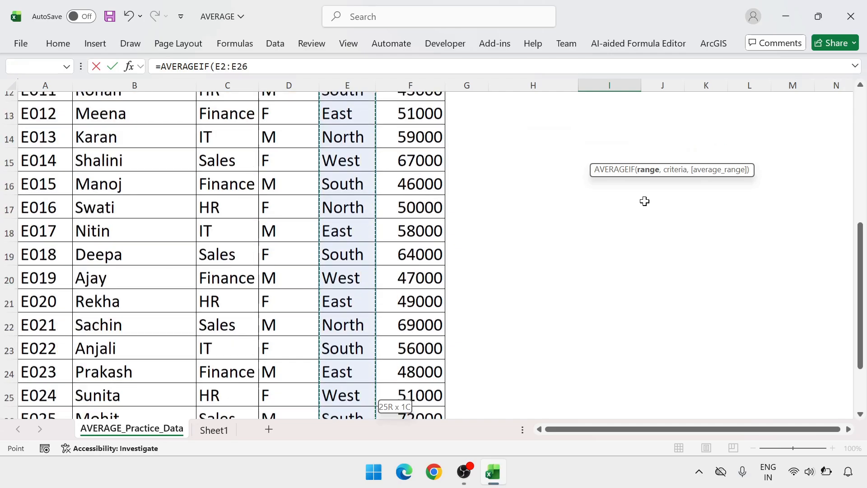
# Complete the I3 formula with criterion I2 and average range F2:F26, giving =AVERAGEIF(E2:E26,I2,F2:F26).
pyautogui.write(',')
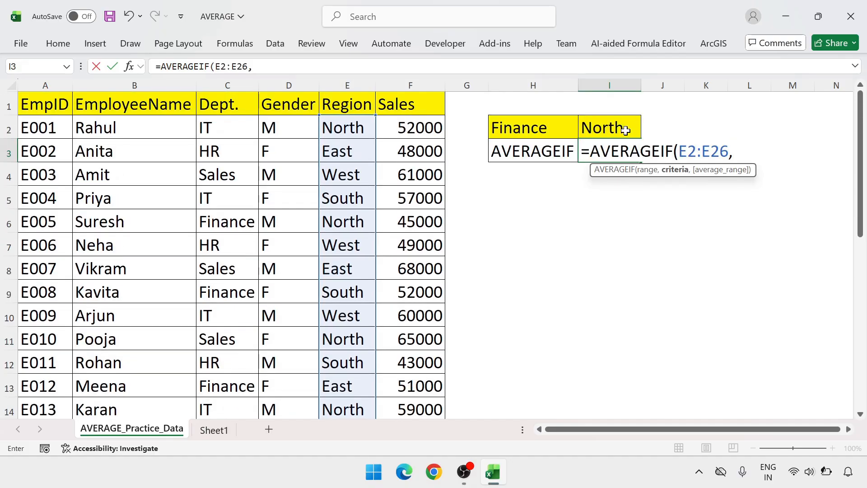
pyautogui.click(625, 129)
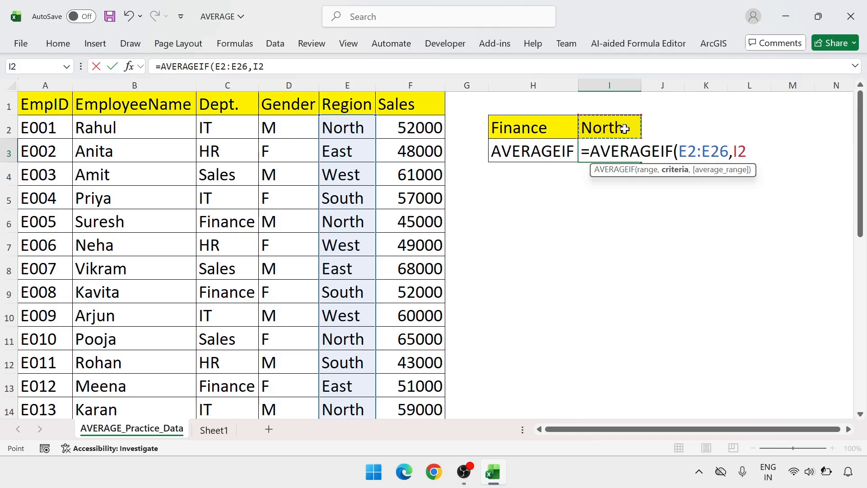
pyautogui.write(',')
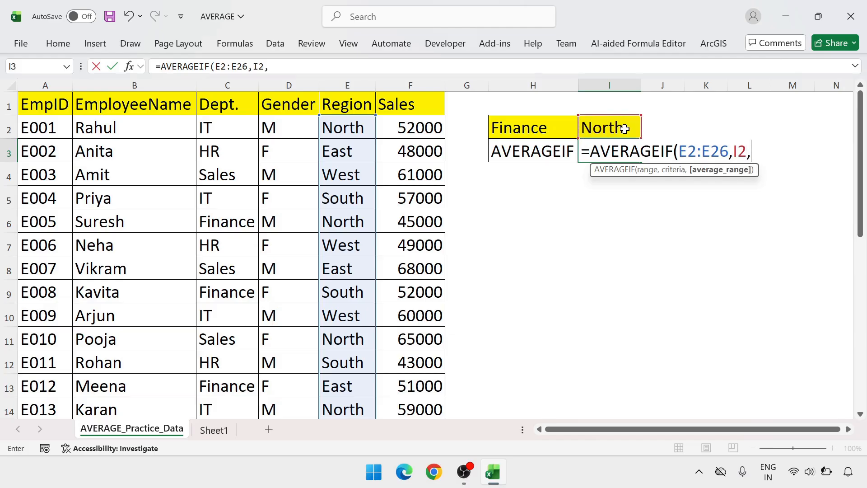
pyautogui.click(429, 122)
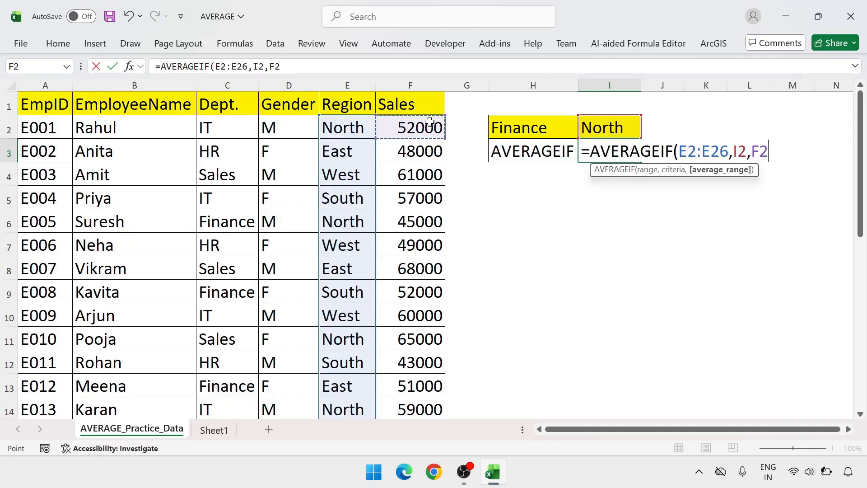
pyautogui.hotkey('ctrl', 'shift', 'Down')
pyautogui.hotkey('shift', 'Up')
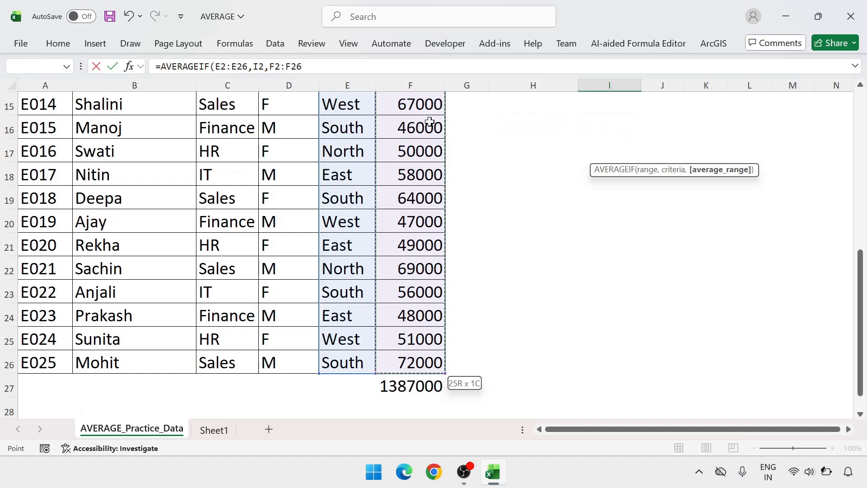
pyautogui.press('Return')
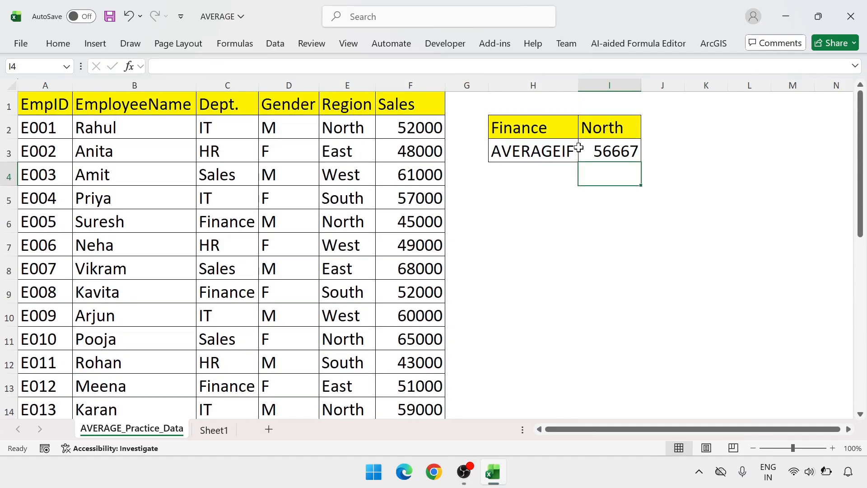
# Test the I3 average with East and West in the I2 region list, then set the region to South.
pyautogui.click(614, 148)
pyautogui.click(627, 125)
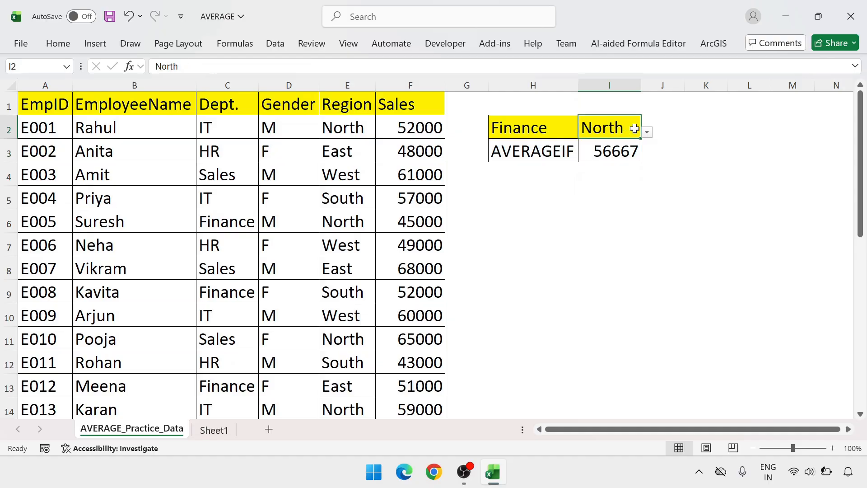
pyautogui.click(647, 132)
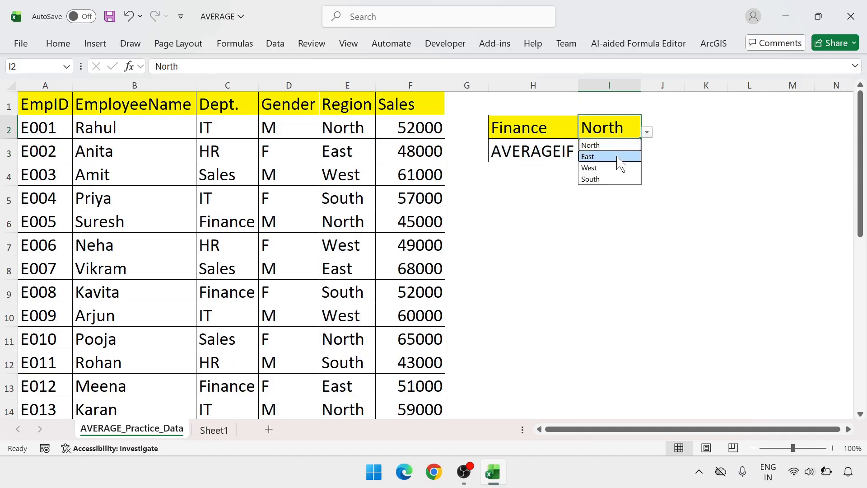
pyautogui.click(619, 156)
pyautogui.click(647, 132)
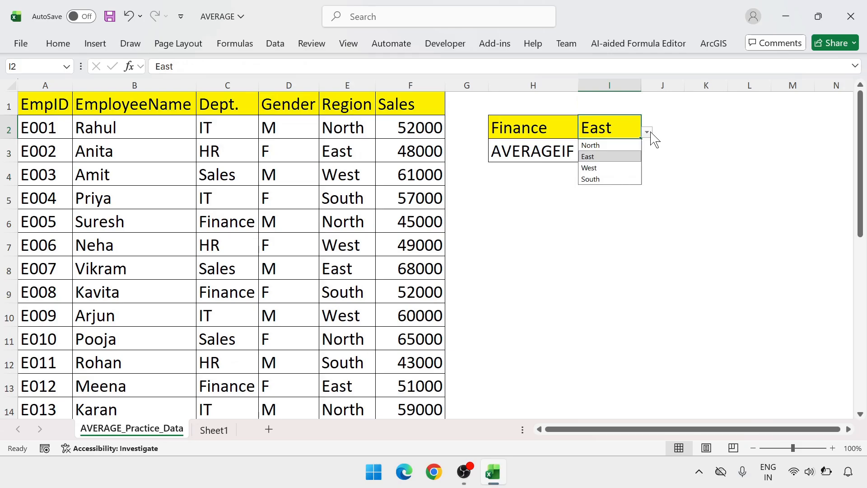
pyautogui.click(622, 168)
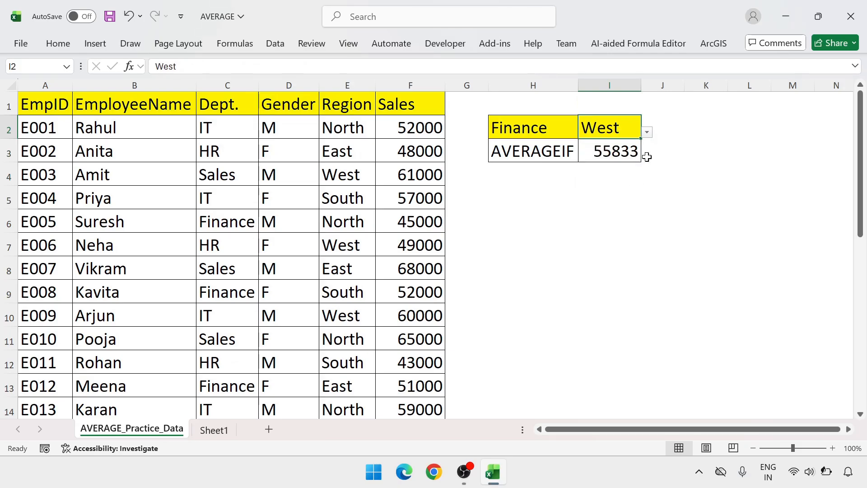
pyautogui.click(647, 132)
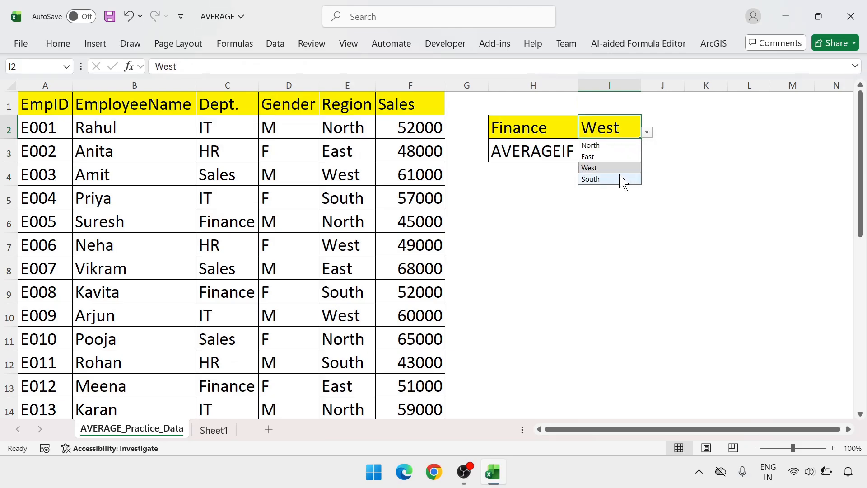
pyautogui.click(630, 179)
pyautogui.click(626, 153)
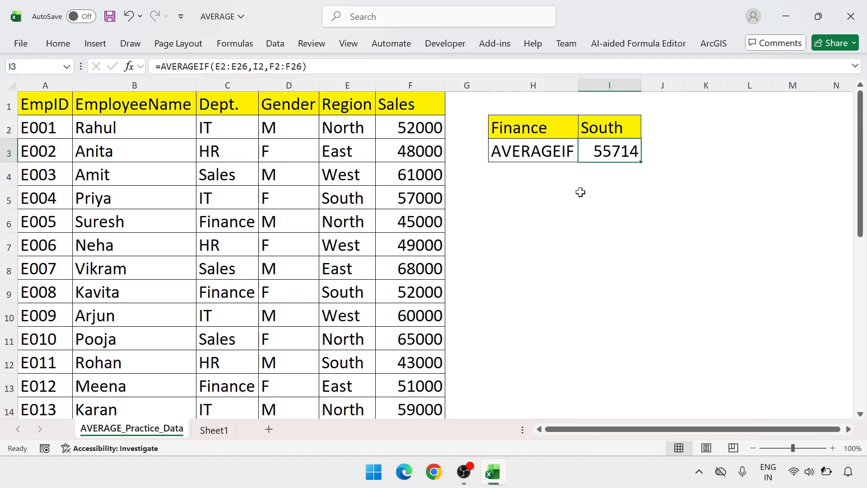
# Format J2 as a yellow header cell by copying the Gender header into it, fitting column J's width and clearing the pasted text.
pyautogui.click(277, 100)
pyautogui.hotkey('ctrl', 'c')
pyautogui.click(661, 125)
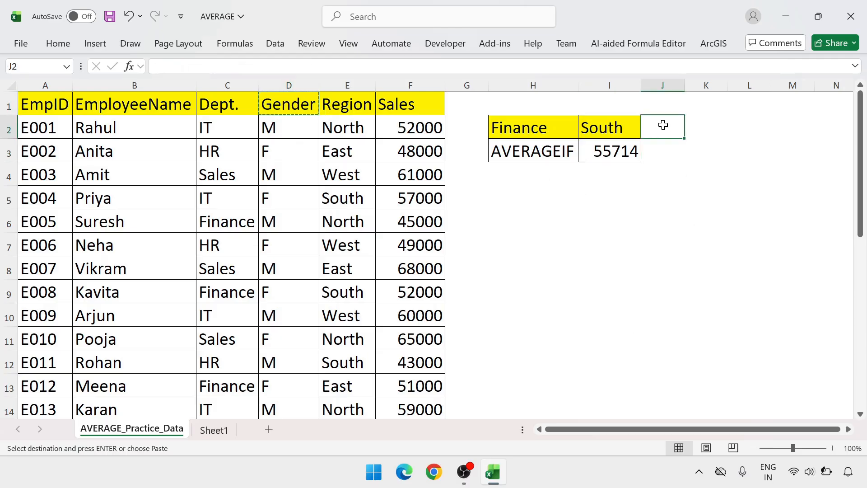
pyautogui.hotkey('ctrl', 'v')
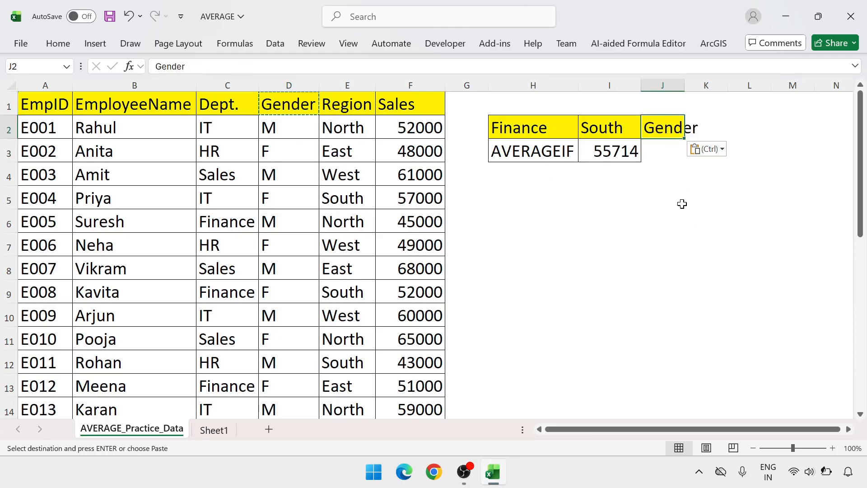
pyautogui.doubleClick(684, 85)
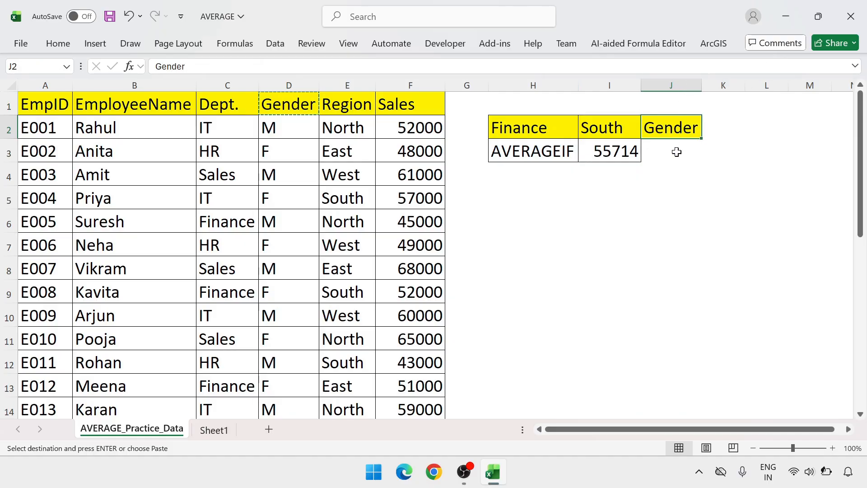
pyautogui.press('Delete')
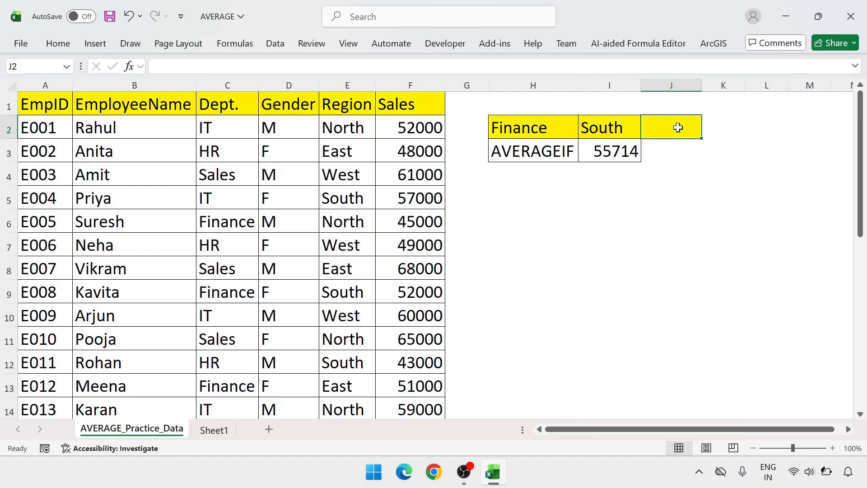
# Start an AVERAGEIF formula in J3 with the Gender cells D2:D26 as its range.
pyautogui.click(676, 151)
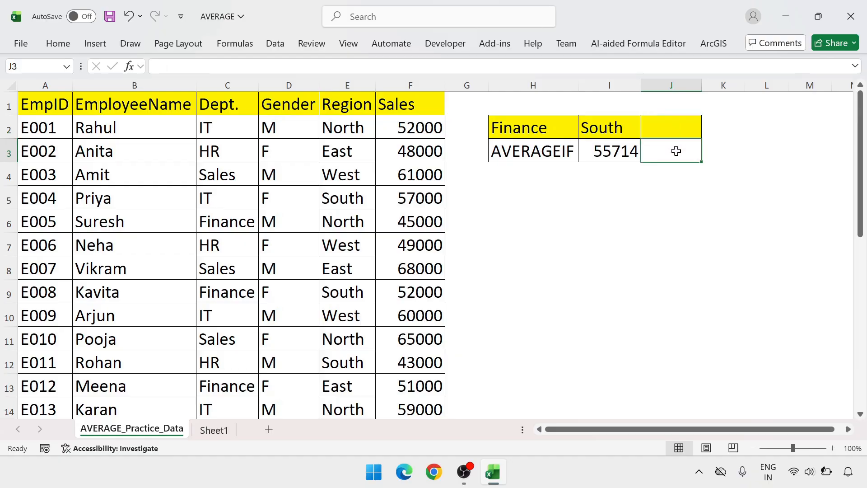
pyautogui.write('=aver')
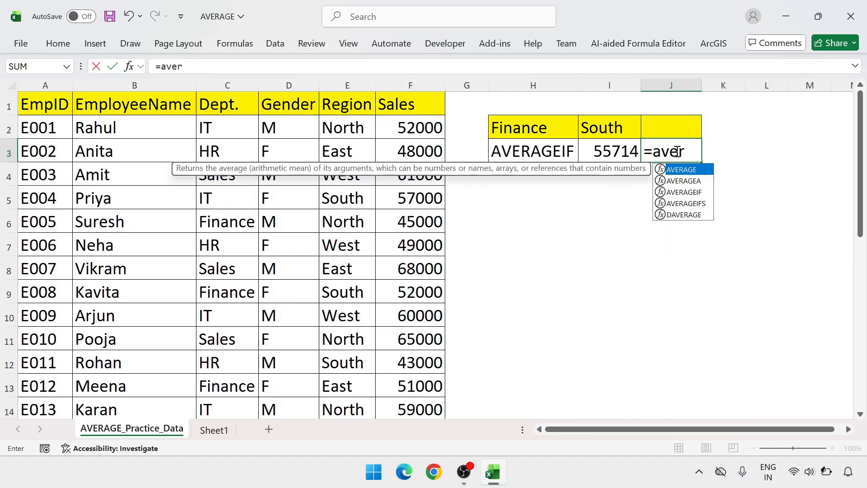
pyautogui.write('ageif')
pyautogui.press('Tab')
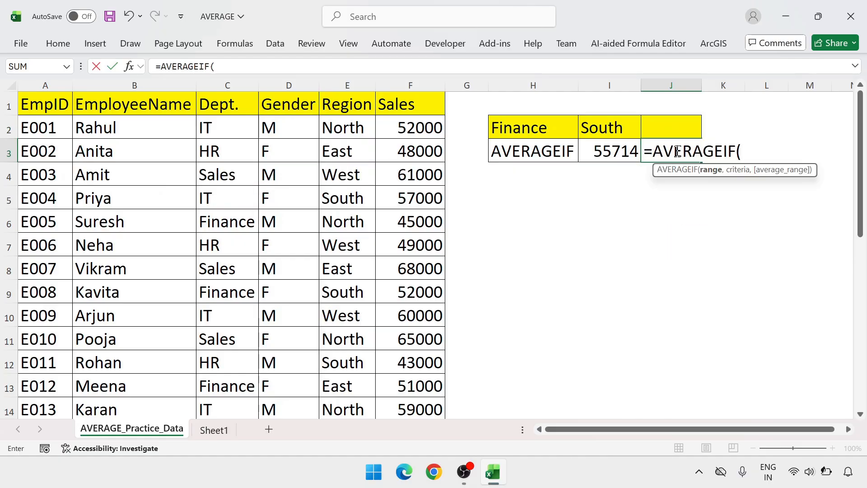
pyautogui.press('Left')
pyautogui.press('Left')
pyautogui.press('Left')
pyautogui.press('Left')
pyautogui.press('Left')
pyautogui.press('Left')
pyautogui.press('Left')
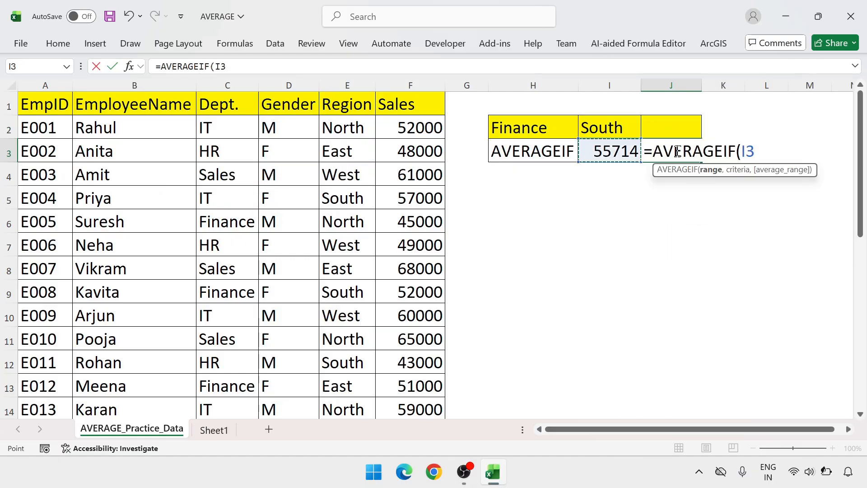
pyautogui.press('Up')
pyautogui.press('Right')
pyautogui.hotkey('ctrl', 'shift', 'Down')
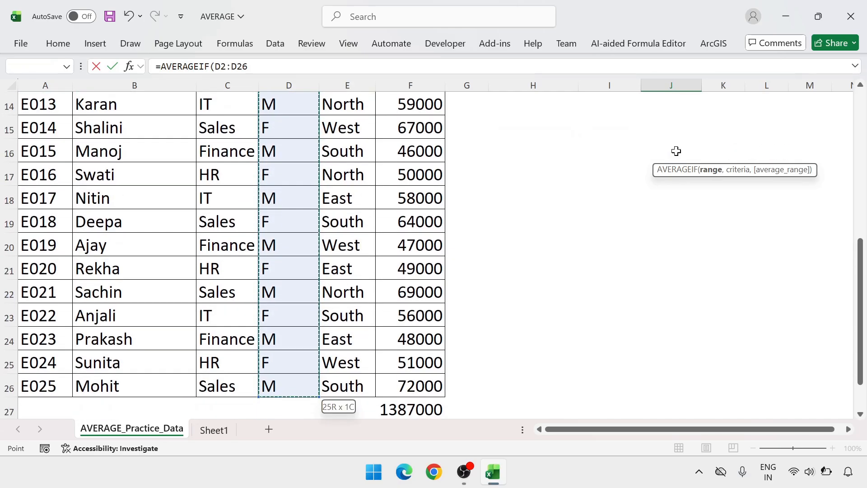
pyautogui.write(',')
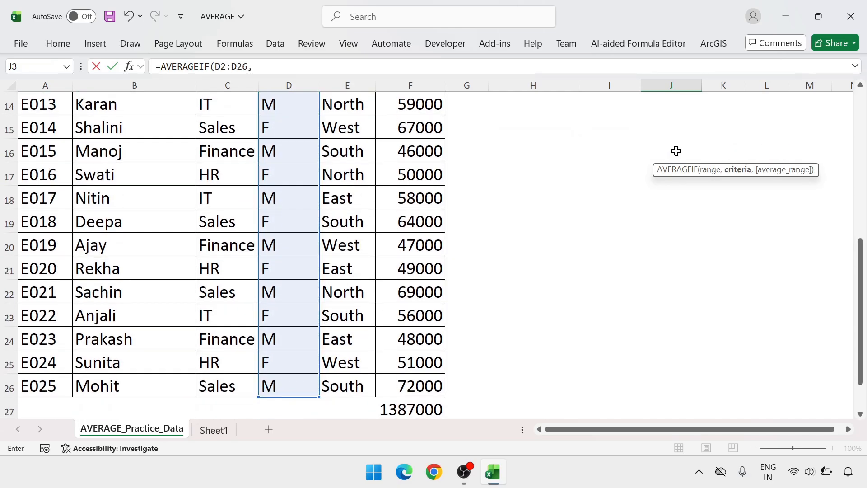
# Complete the J3 formula with criterion J2 and average range F2:F26, giving =AVERAGEIF(D2:D26,J2,F2:F26).
pyautogui.scroll(5, 675, 151)
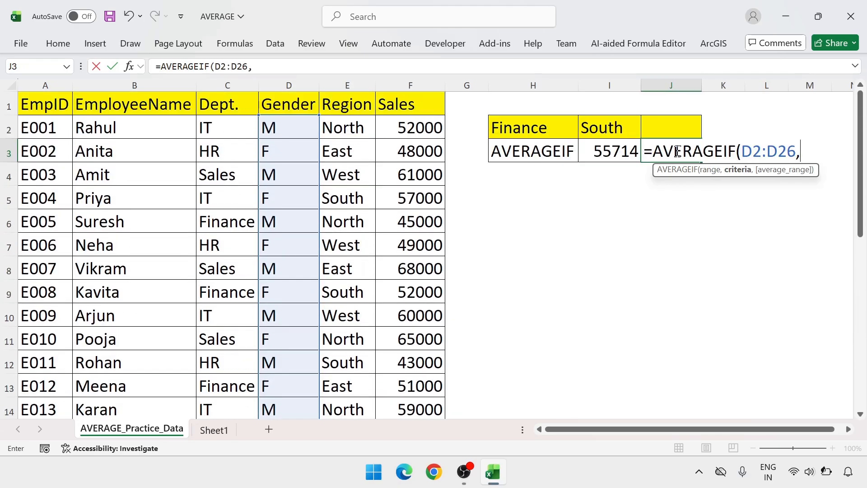
pyautogui.click(669, 127)
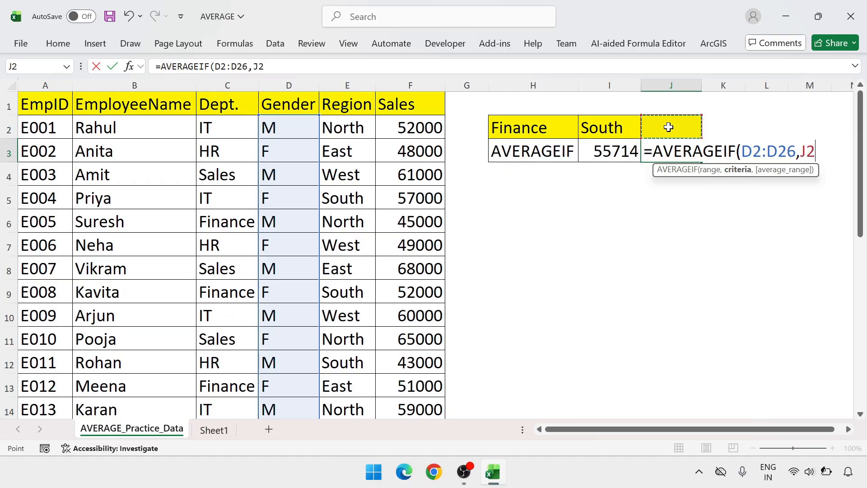
pyautogui.write(',')
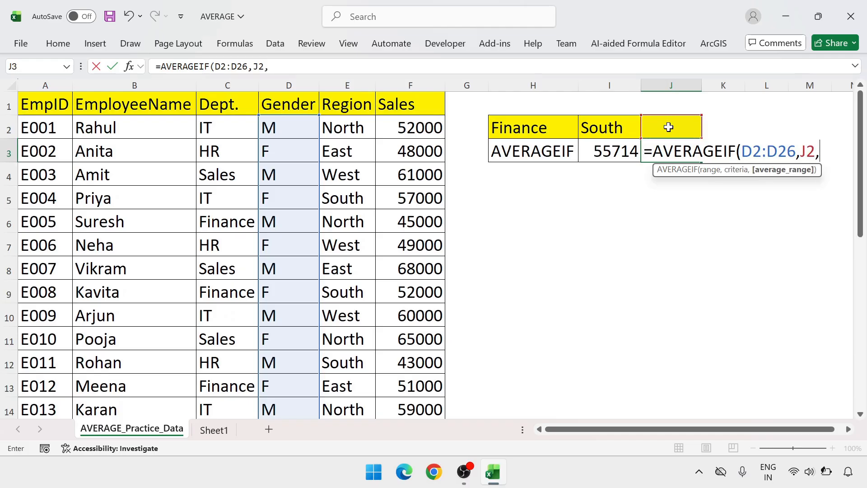
pyautogui.click(426, 127)
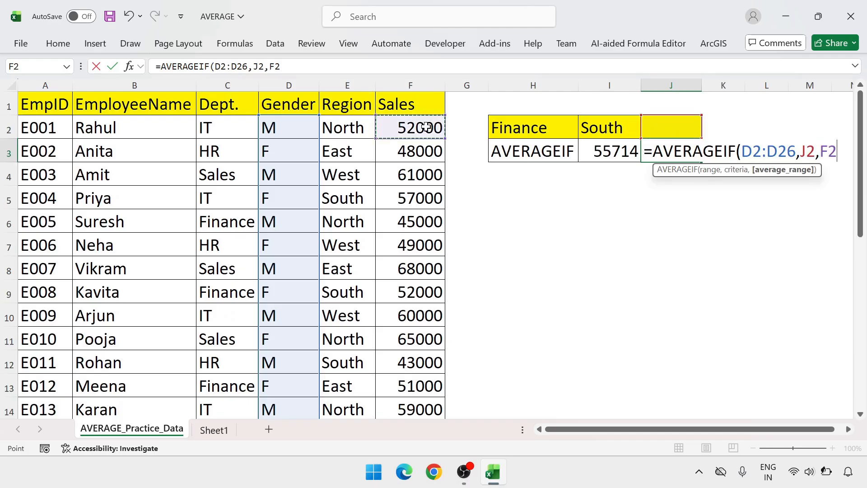
pyautogui.hotkey('ctrl', 'shift', 'Down')
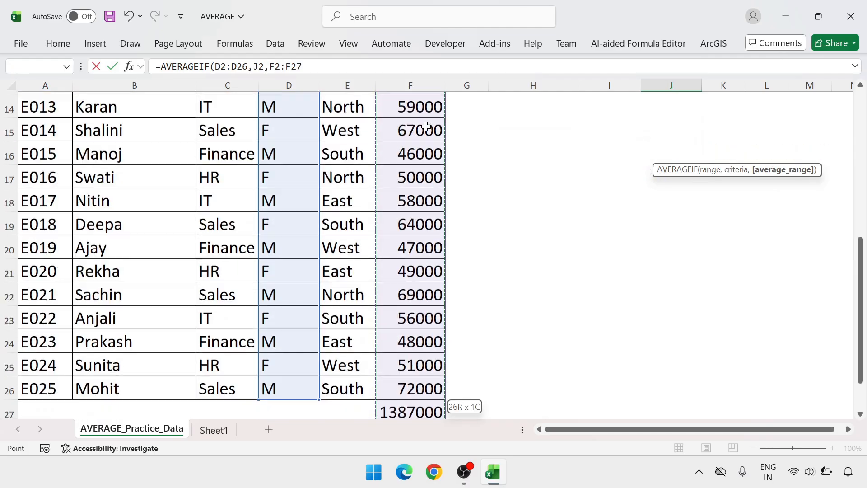
pyautogui.hotkey('shift', 'Up')
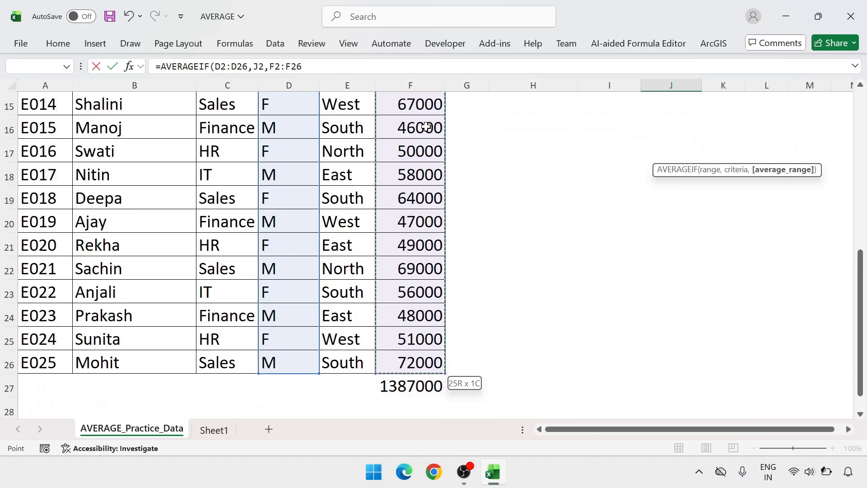
pyautogui.press('Return')
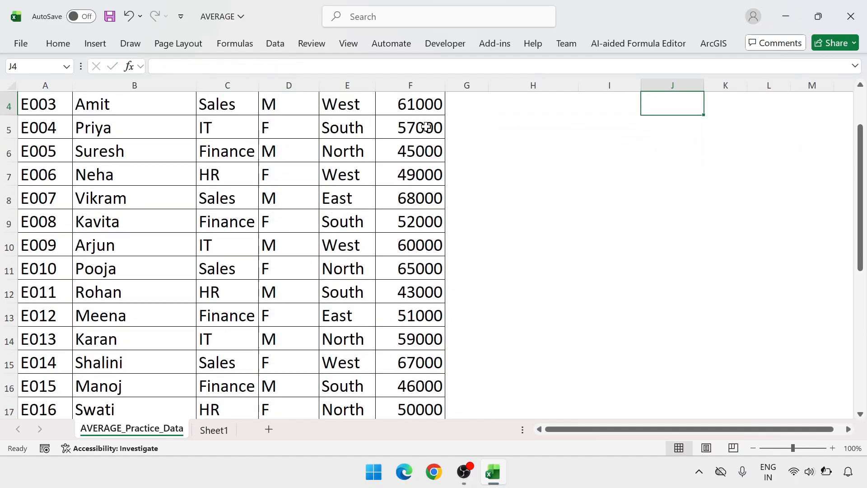
# Test the J3 average with gender F in J2, then set J2 to M.
pyautogui.scroll(1, 425, 127)
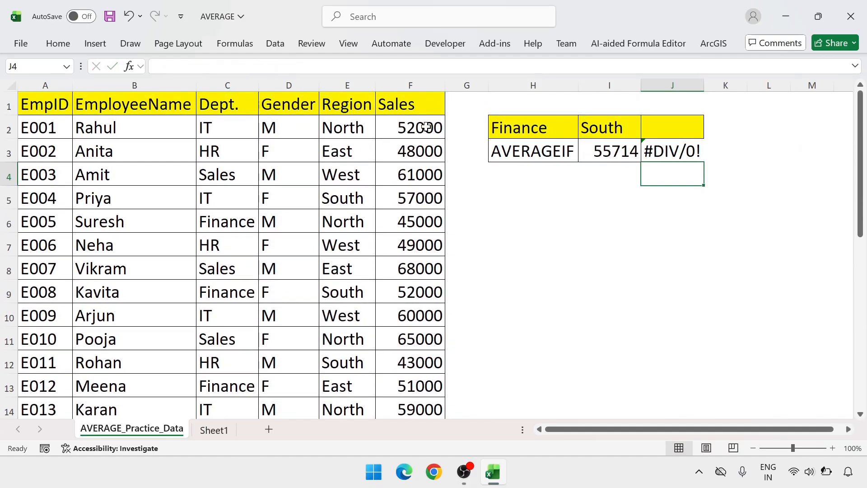
pyautogui.click(684, 131)
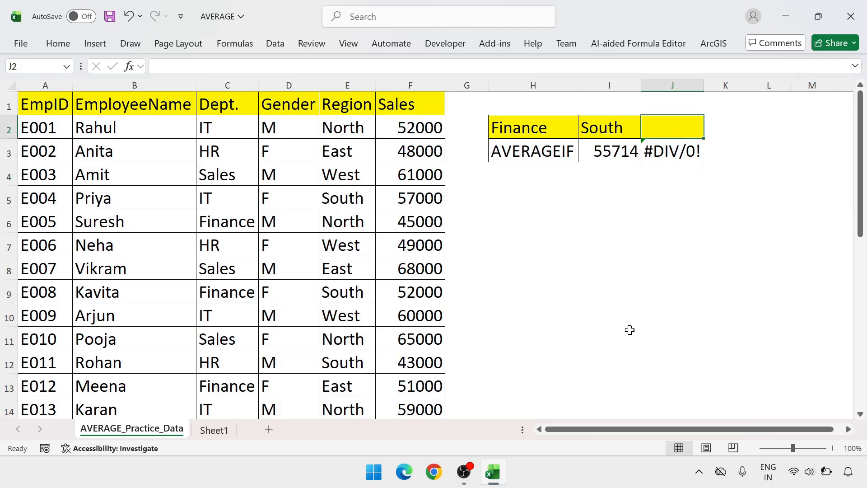
pyautogui.write('F')
pyautogui.press('Return')
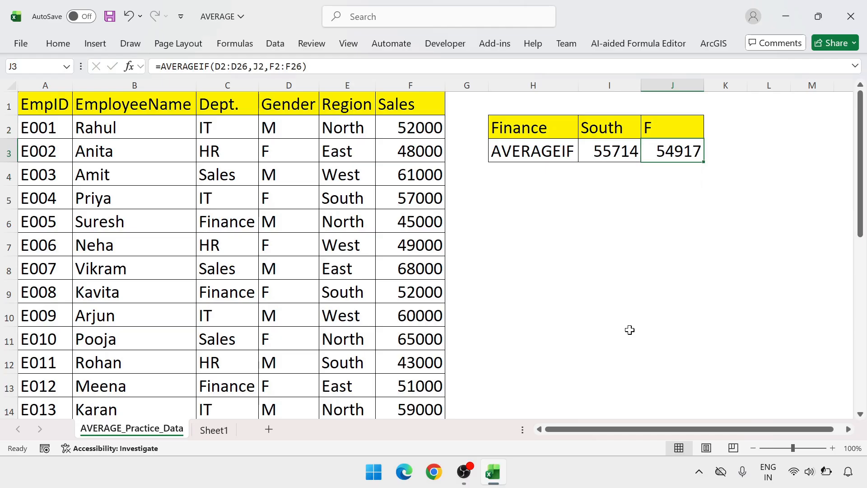
pyautogui.press('Up')
pyautogui.write('M')
pyautogui.press('Return')
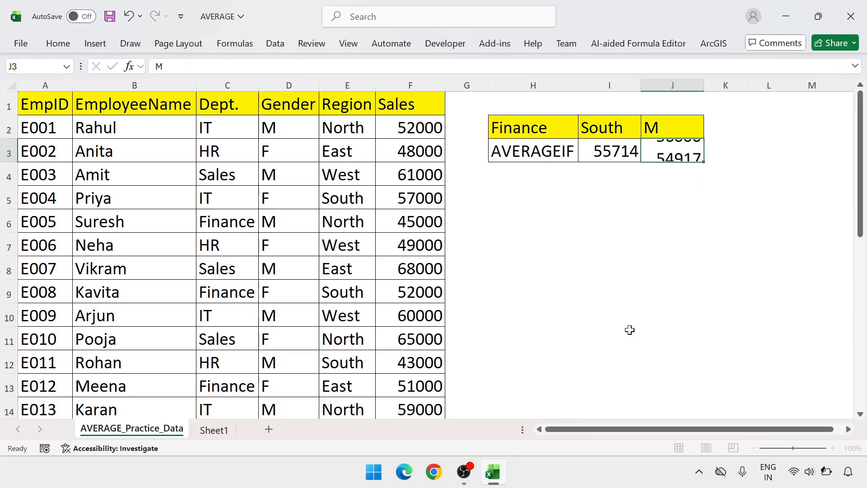
pyautogui.press('Up')
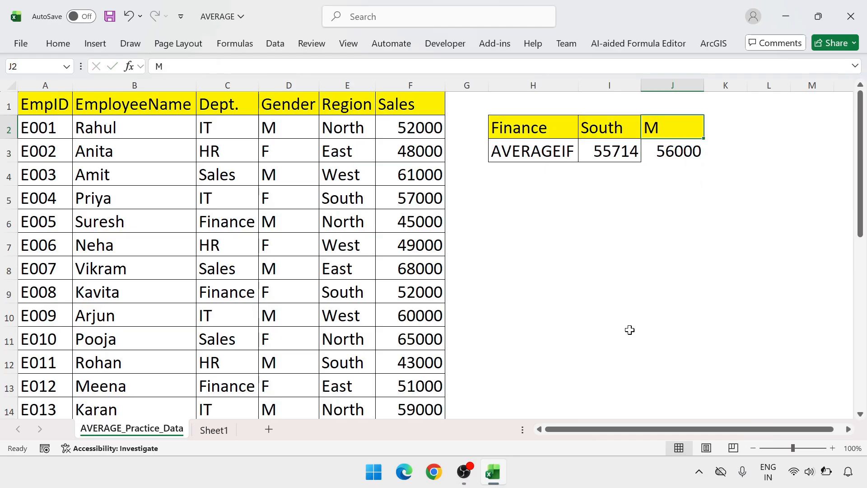
# Start an AVERAGEIF formula in H5, below the summary table.
pyautogui.press('Down')
pyautogui.press('Down')
pyautogui.press('Left')
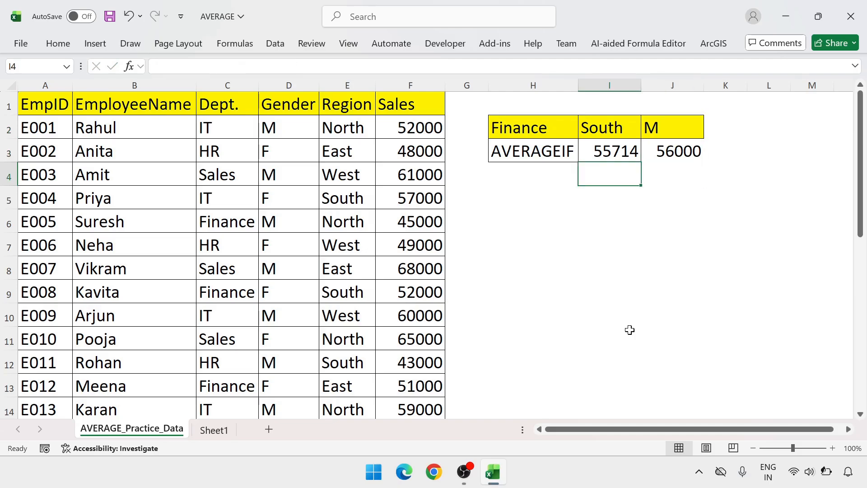
pyautogui.press('Left')
pyautogui.press('Right')
pyautogui.press('Down')
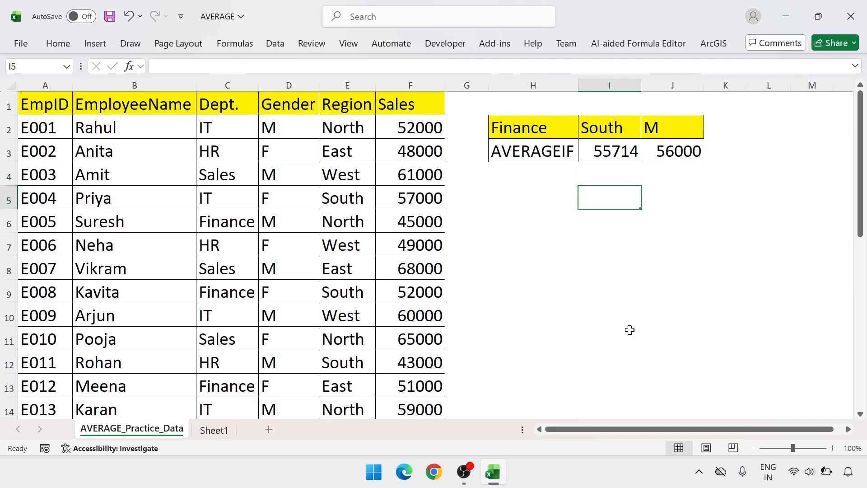
pyautogui.press('Left')
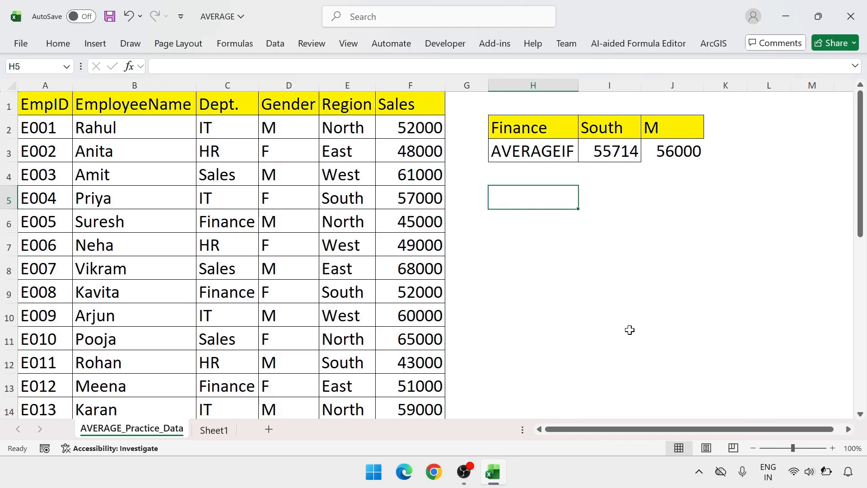
pyautogui.write('=')
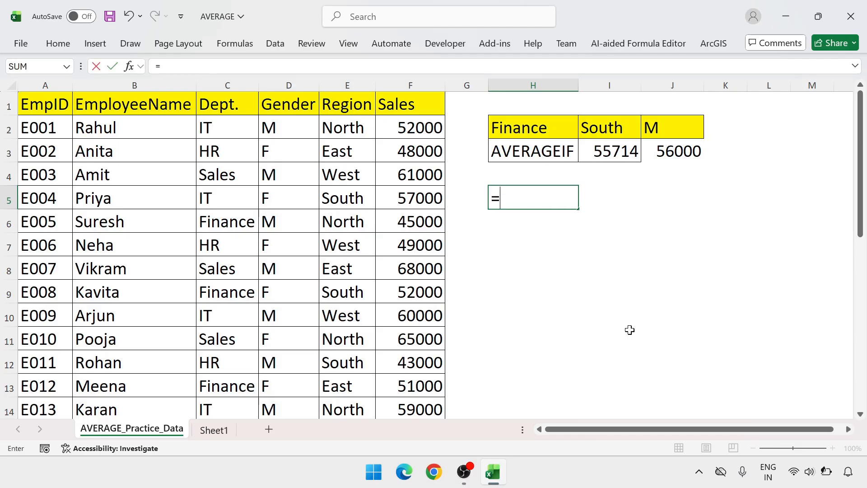
pyautogui.write('av')
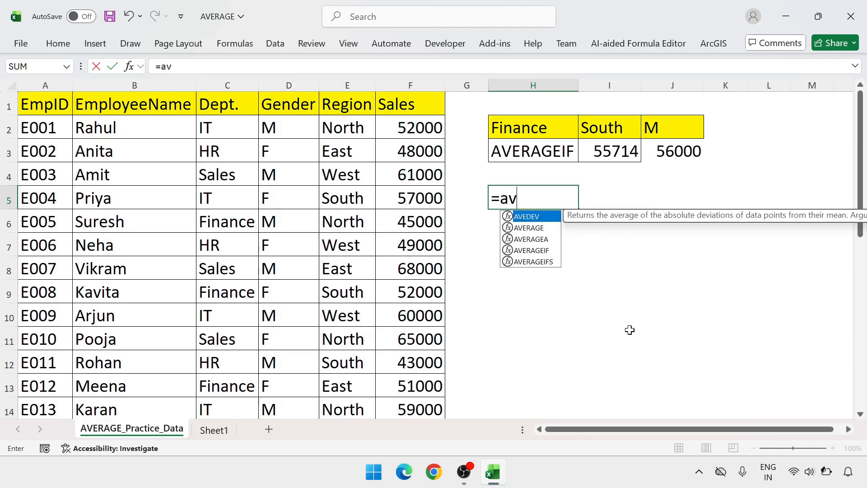
pyautogui.write('erageif')
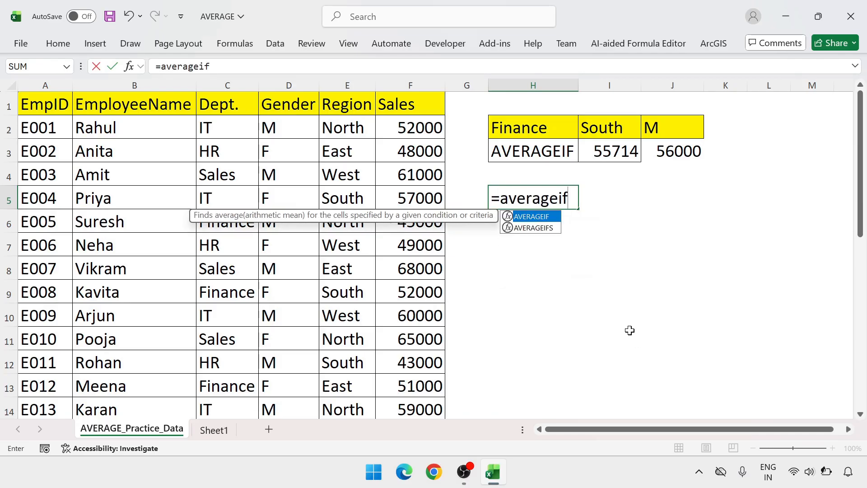
pyautogui.press('Tab')
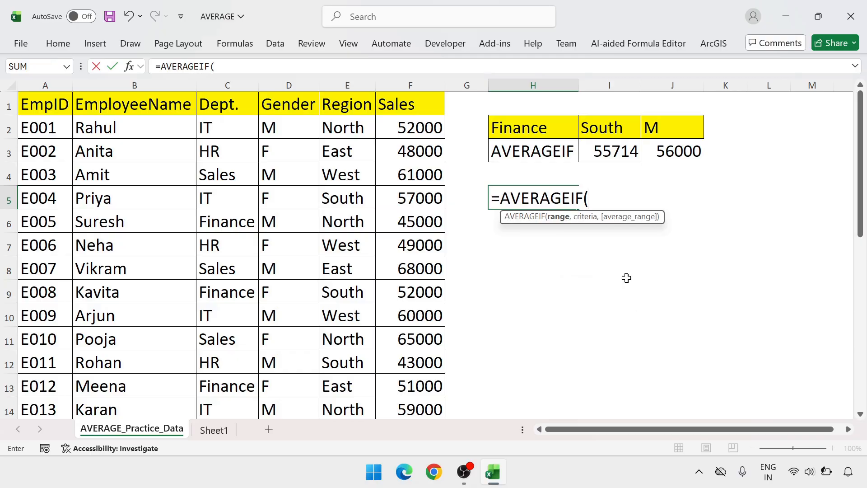
# Complete the H5 formula with the Sales cells F2:F26 and criterion ">60000", giving =AVERAGEIF(F2:F26,">60000").
pyautogui.click(408, 121)
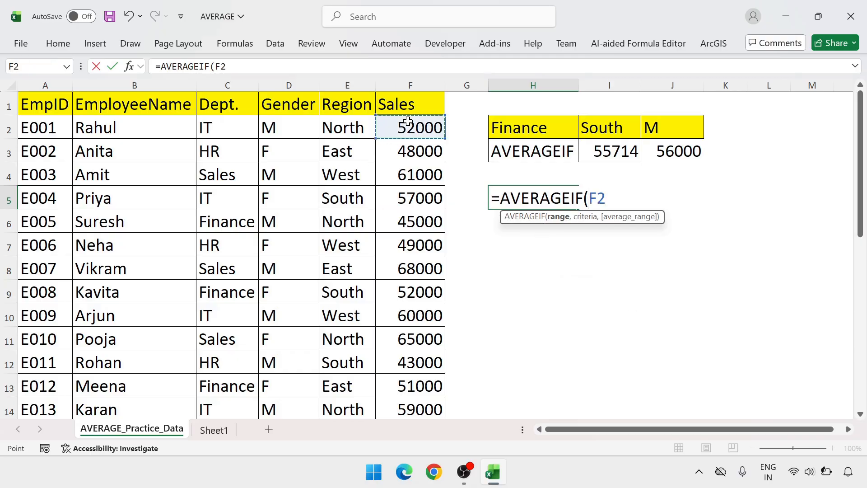
pyautogui.hotkey('ctrl', 'shift', 'Down')
pyautogui.hotkey('shift', 'Up')
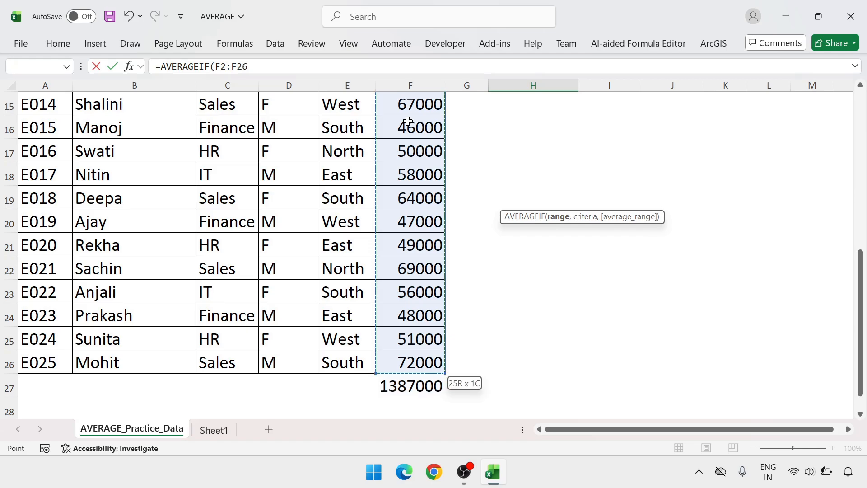
pyautogui.scroll(5, 509, 281)
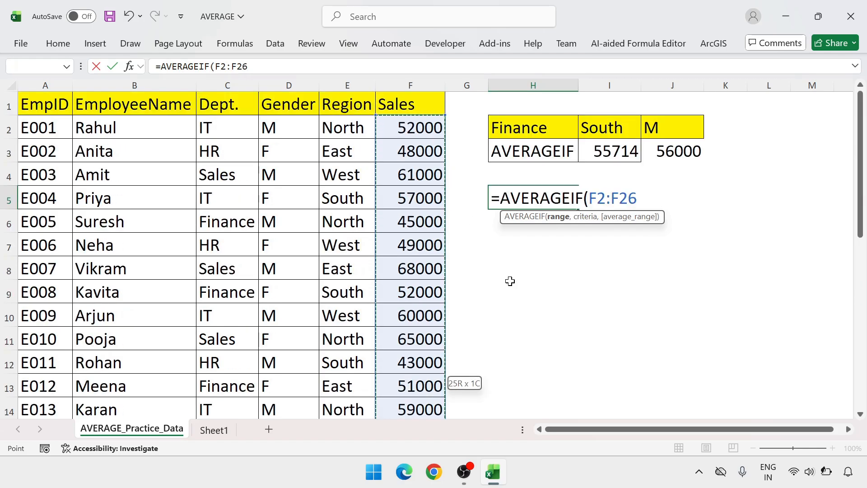
pyautogui.write(',">')
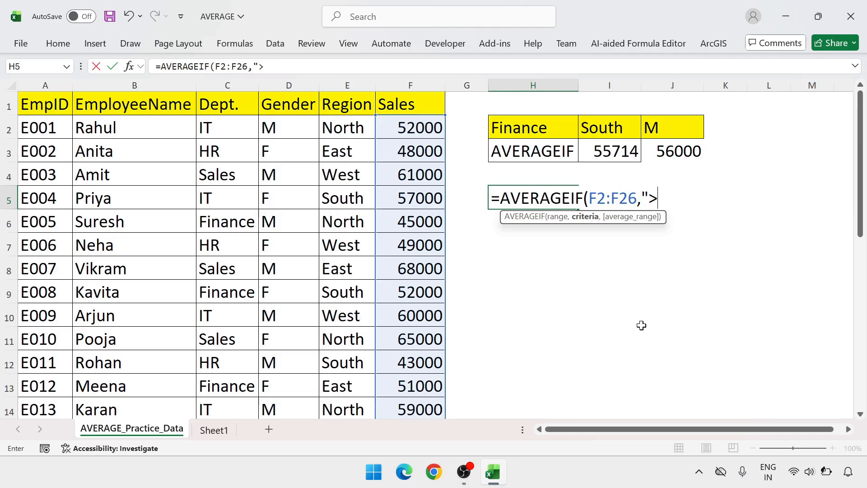
pyautogui.write('60000')
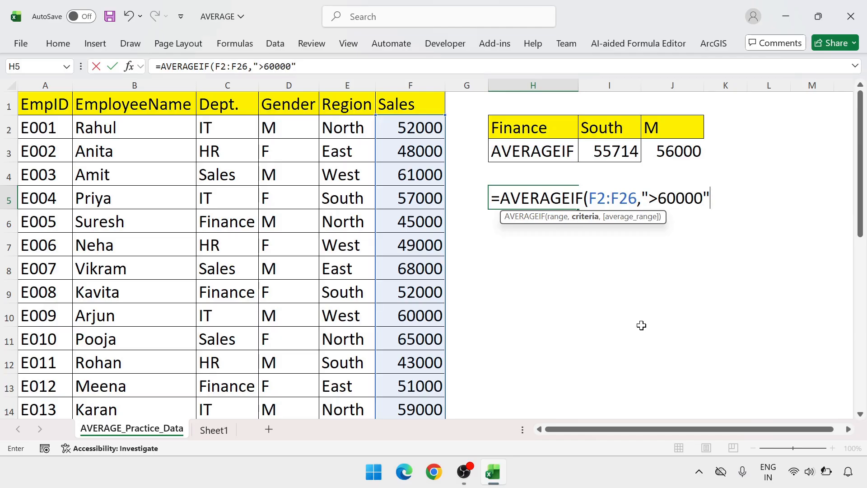
pyautogui.write('")')
pyautogui.press('Return')
pyautogui.press('Up')
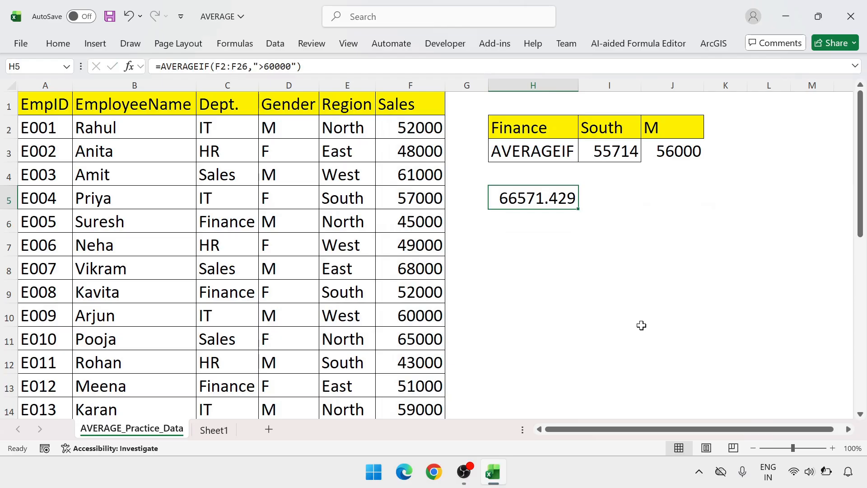
# Change the criterion in the H5 formula to ">40000".
pyautogui.press('F2')
pyautogui.press('Left')
pyautogui.press('Left')
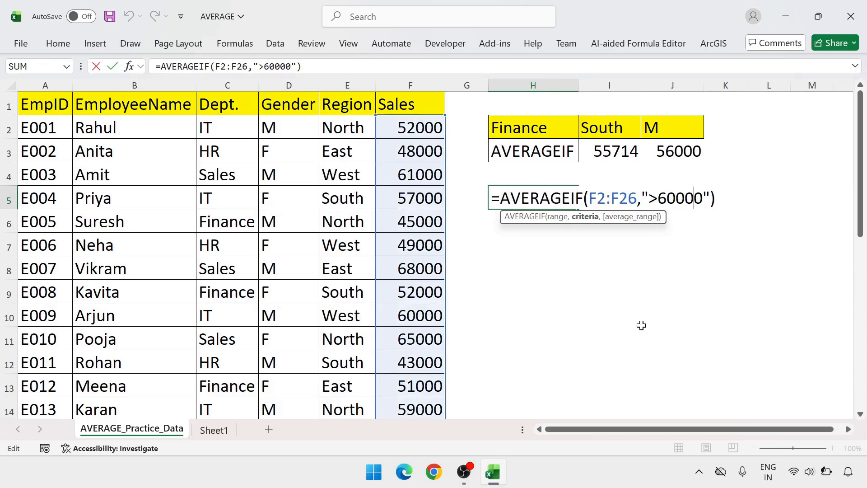
pyautogui.press('BackSpace')
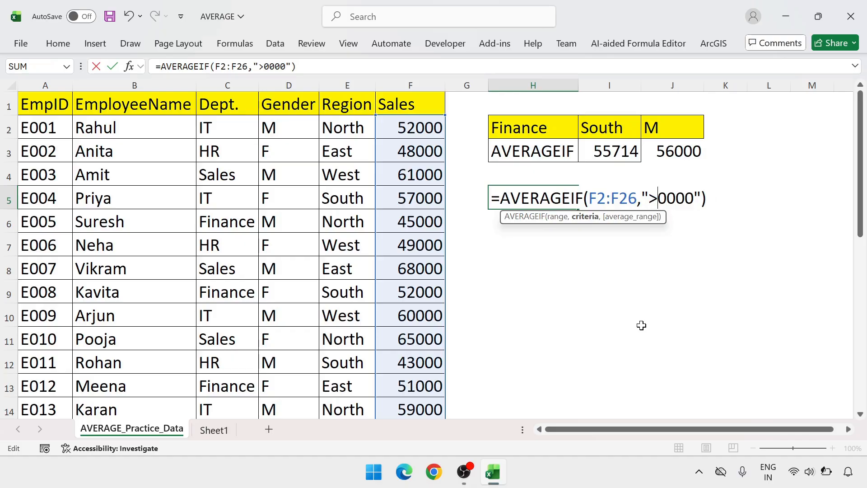
pyautogui.write('4')
pyautogui.press('Return')
pyautogui.press('Up')
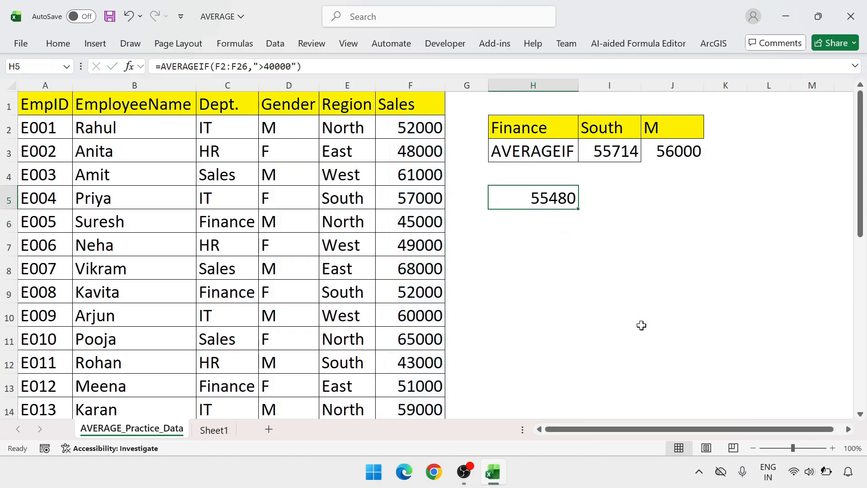
# Change the criterion in the H5 AVERAGEIF formula to ">80000".
pyautogui.press('F2')
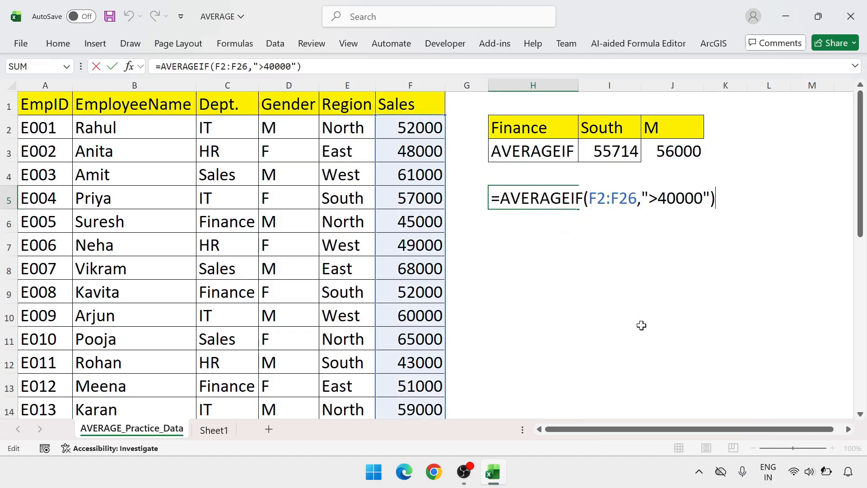
pyautogui.press('Left')
pyautogui.press('Left')
pyautogui.press('Left')
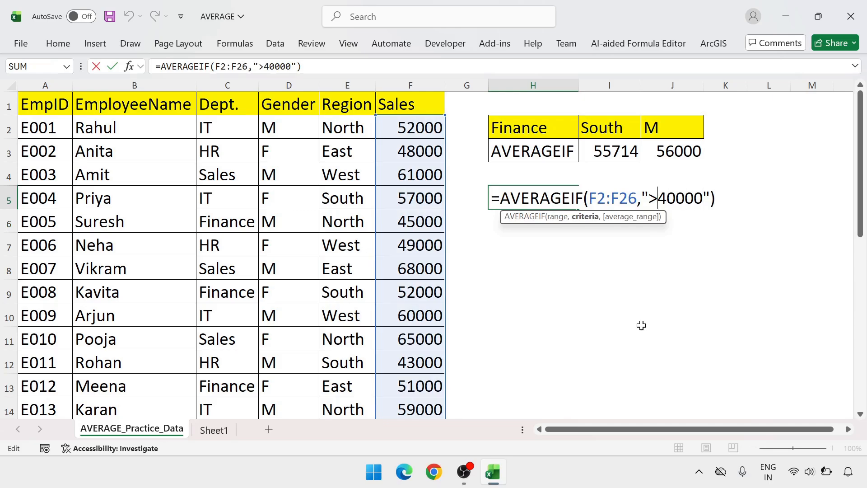
pyautogui.press('BackSpace')
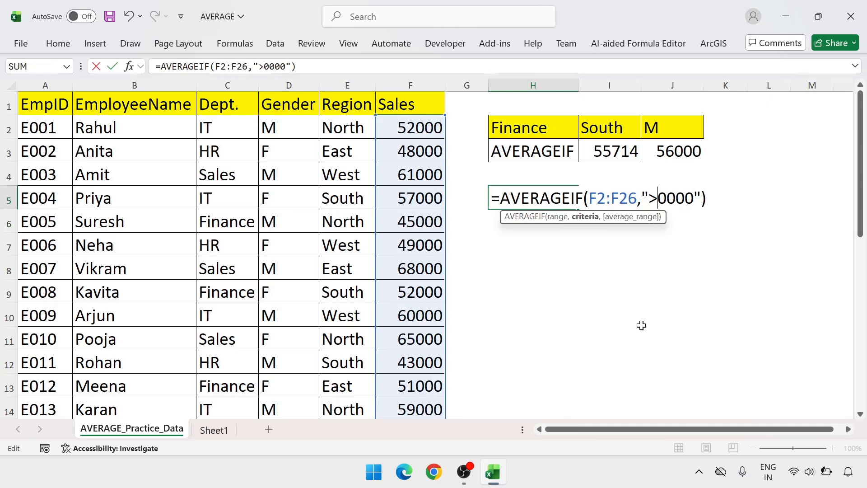
pyautogui.write('8')
pyautogui.press('Return')
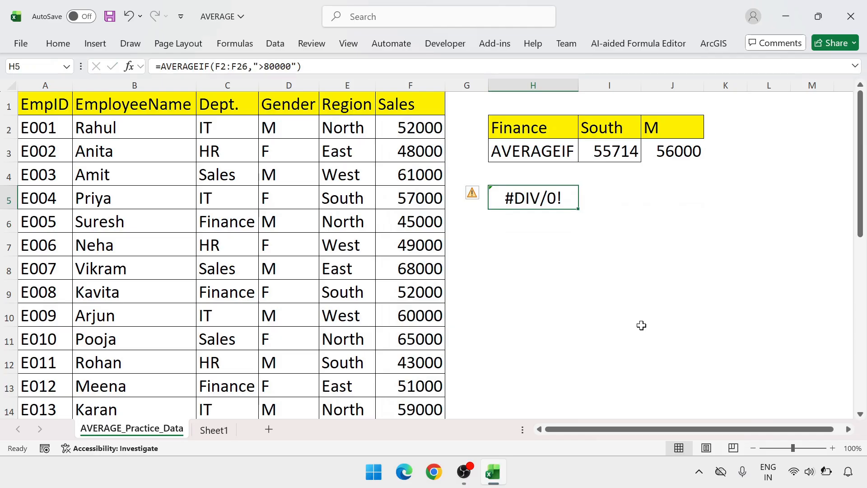
# Look through the Sales column down to its total row for values above 80000, and return to H5.
pyautogui.press('Left')
pyautogui.press('Left')
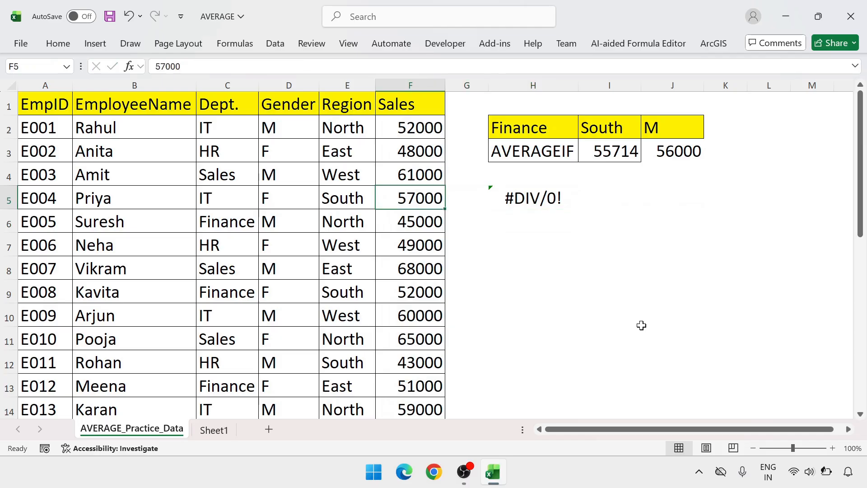
pyautogui.press('Down')
pyautogui.press('Down')
pyautogui.press('Down')
pyautogui.press('Down')
pyautogui.press('Down')
pyautogui.press('Down')
pyautogui.press('Down')
pyautogui.press('Down')
pyautogui.press('Down')
pyautogui.press('Down')
pyautogui.press('Down')
pyautogui.press('Down')
pyautogui.press('Down')
pyautogui.press('Down')
pyautogui.press('Down')
pyautogui.press('Down')
pyautogui.press('Down')
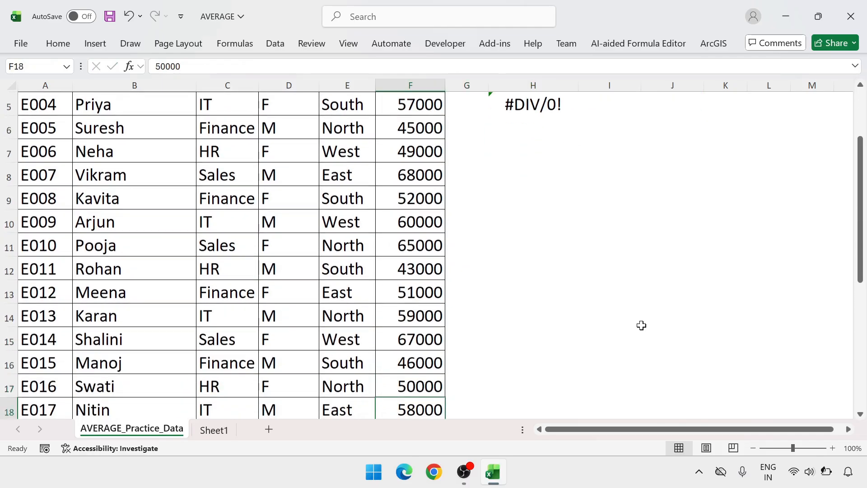
pyautogui.press('Down')
pyautogui.press('Down')
pyautogui.press('Down')
pyautogui.press('Down')
pyautogui.press('Down')
pyautogui.press('Down')
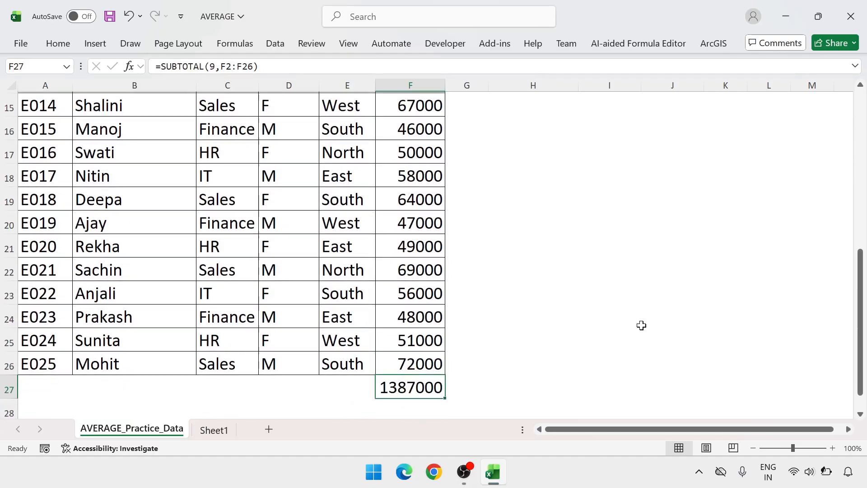
pyautogui.press('Up')
pyautogui.press('Up')
pyautogui.press('Up')
pyautogui.press('Up')
pyautogui.press('Up')
pyautogui.press('Up')
pyautogui.press('Up')
pyautogui.press('Up')
pyautogui.press('Up')
pyautogui.press('Up')
pyautogui.press('Up')
pyautogui.press('Up')
pyautogui.press('Up')
pyautogui.press('Up')
pyautogui.press('Up')
pyautogui.press('Up')
pyautogui.press('Up')
pyautogui.press('Up')
pyautogui.press('Up')
pyautogui.press('Up')
pyautogui.press('Up')
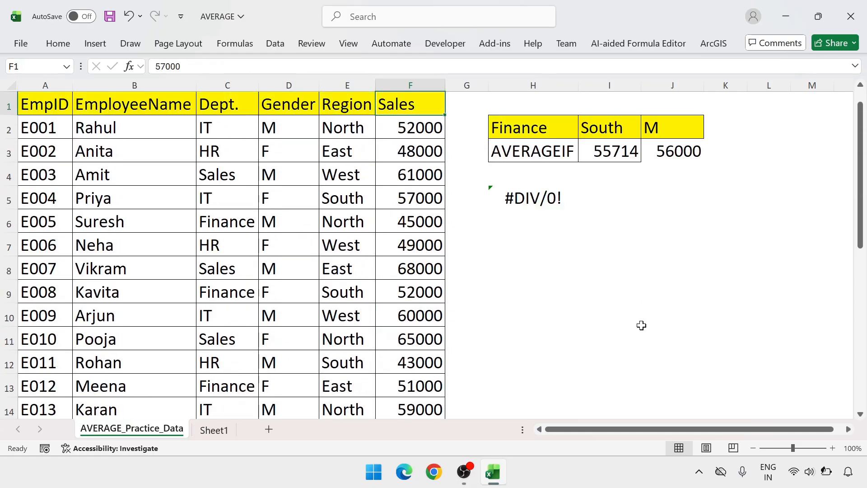
pyautogui.press('Down')
pyautogui.press('Down')
pyautogui.press('Down')
pyautogui.press('Down')
pyautogui.press('Right')
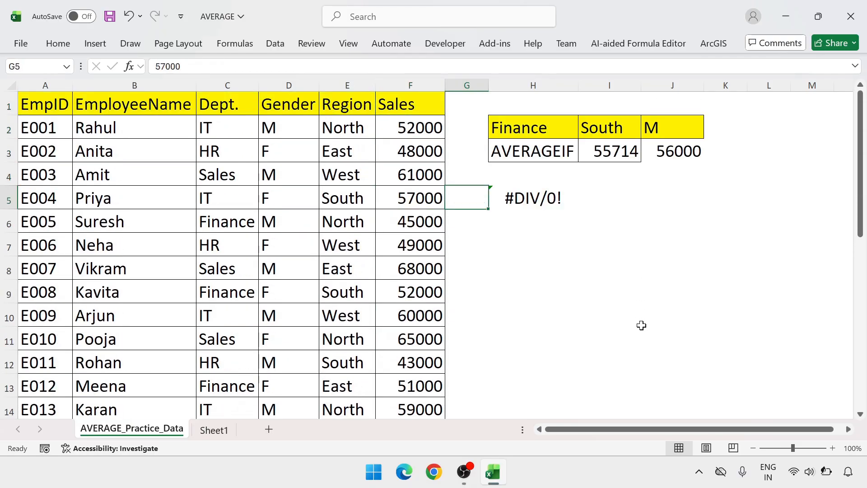
pyautogui.press('Right')
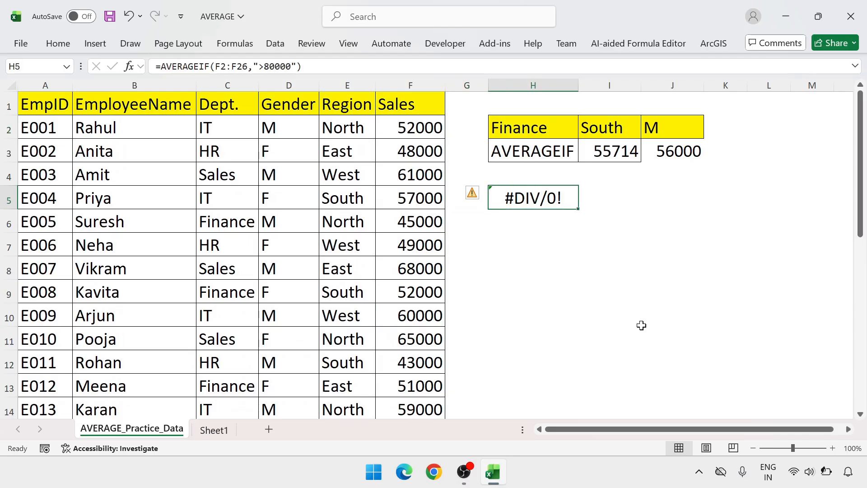
# Set the criterion in the H5 formula to ">68000", giving =AVERAGEIF(F2:F26,">68000").
pyautogui.press('F2')
pyautogui.press('Left')
pyautogui.press('Left')
pyautogui.press('Left')
pyautogui.press('Left')
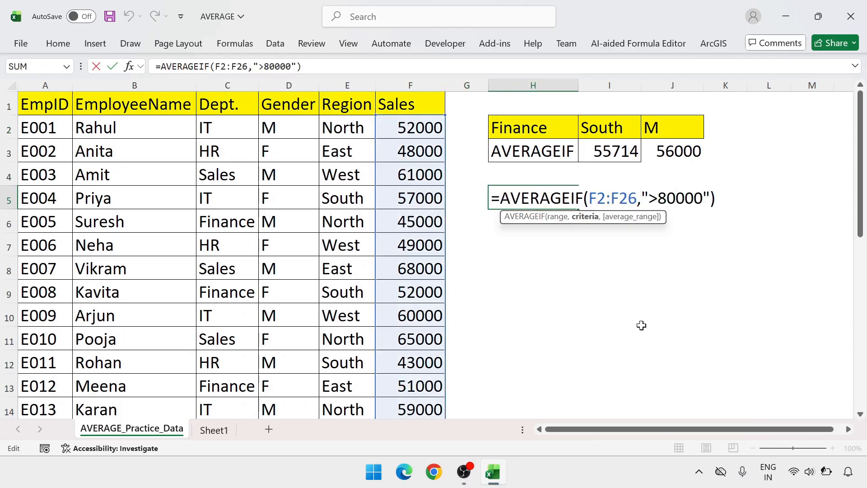
pyautogui.press('BackSpace')
pyautogui.press('BackSpace')
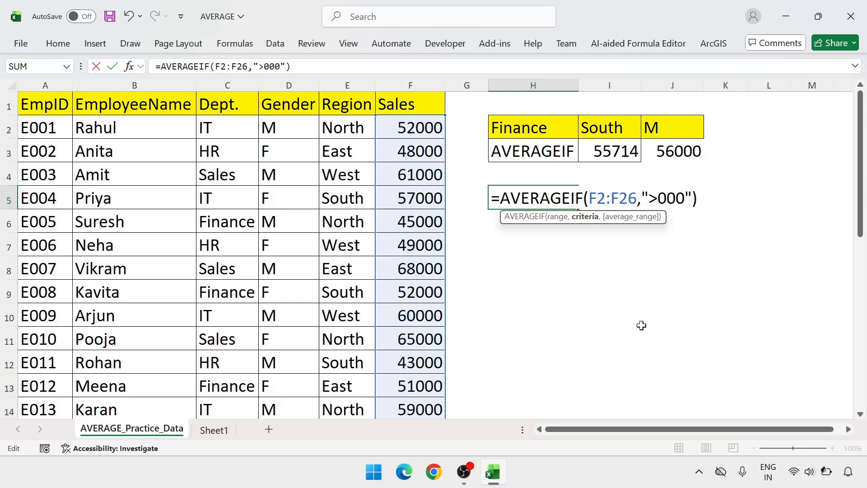
pyautogui.write('60')
pyautogui.press('Return')
pyautogui.press('Up')
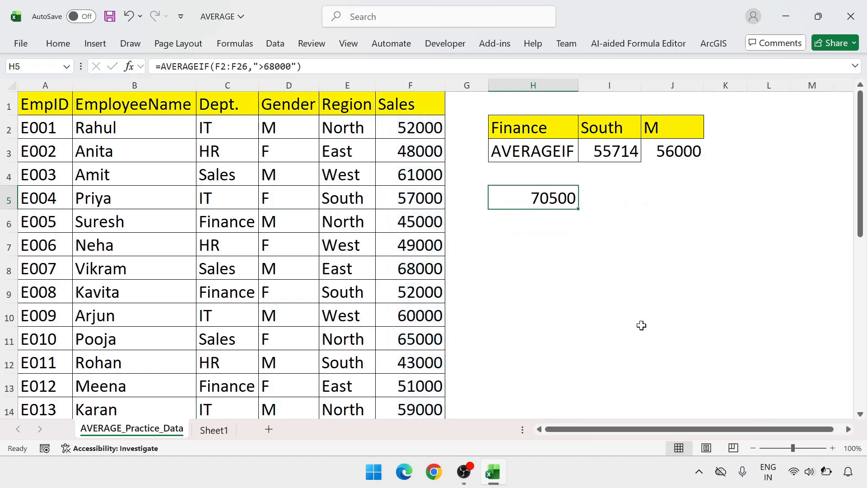
# Open the H5 formula for editing and dismiss the Power & Battery notification.
pyautogui.press('F2')
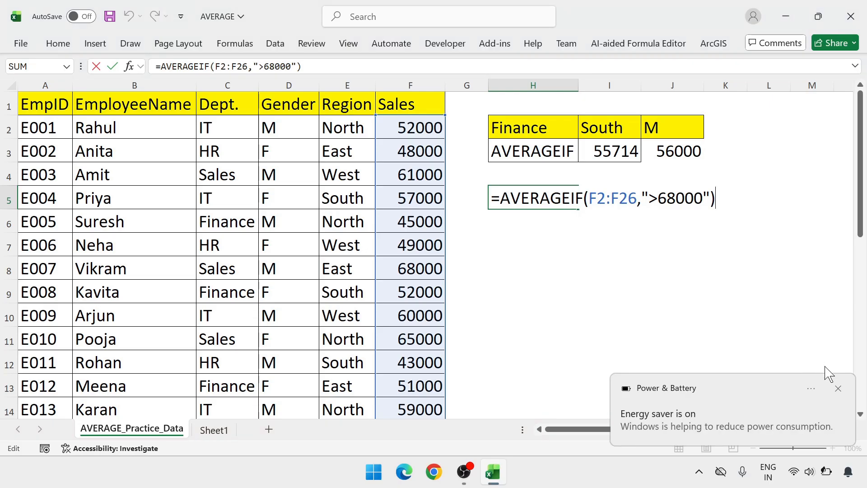
pyautogui.click(838, 388)
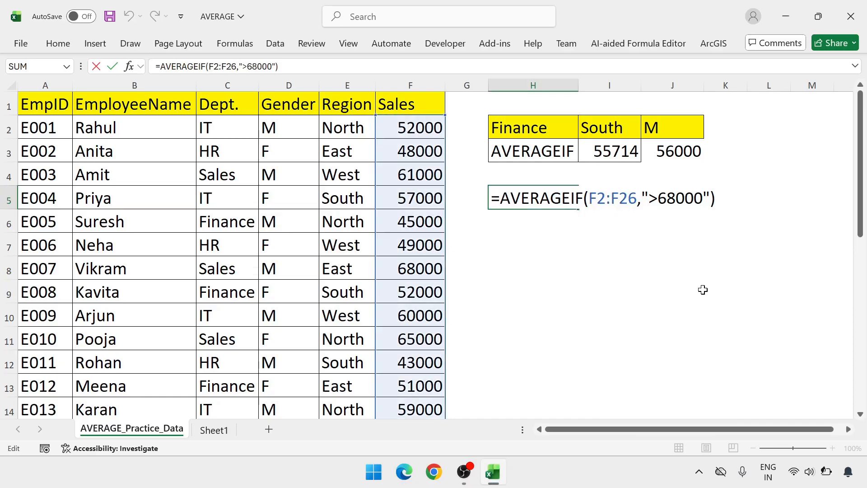